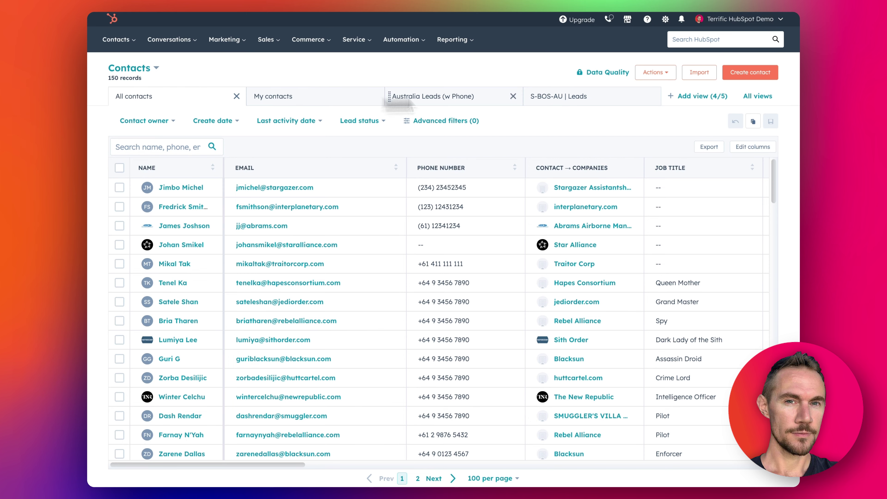
- Find PandaDoc in the App Marketplace by searching for "pandadoc" and open the PandaDoc | eSignatures & More listing
{"action": "left_click", "coordinate": [634, 22]}
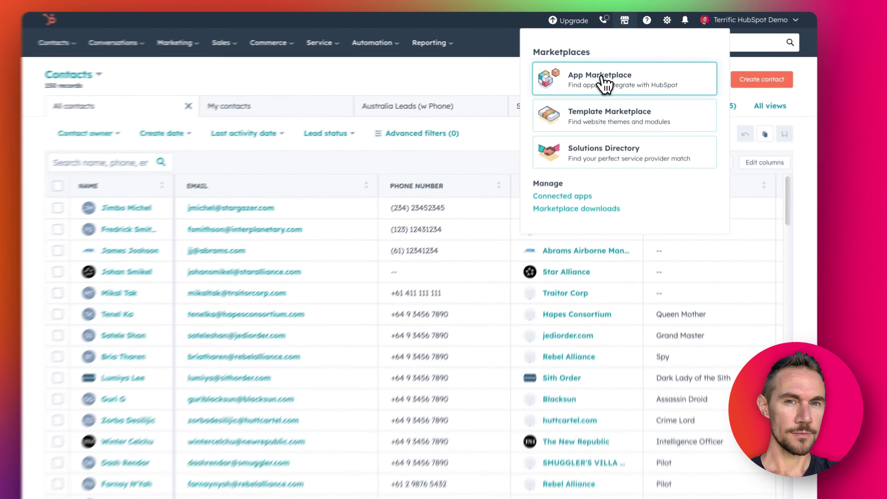
{"action": "left_click", "coordinate": [579, 104]}
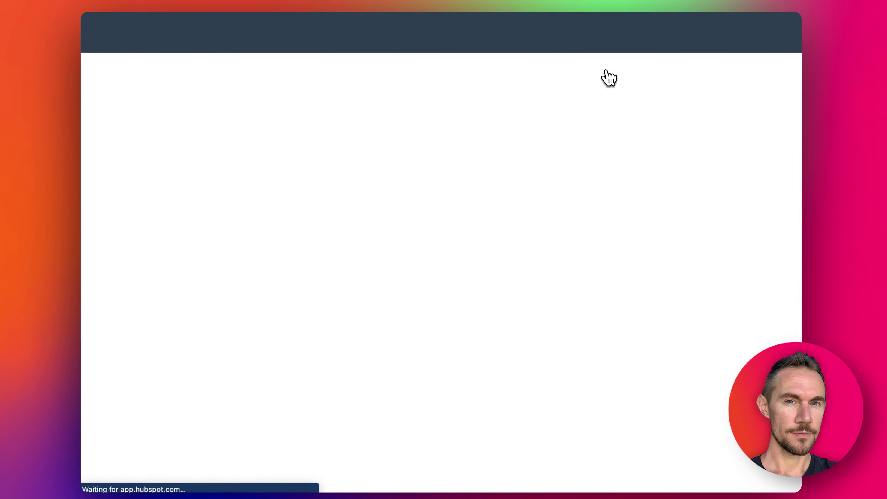
{"action": "left_click", "coordinate": [379, 150]}
{"action": "type", "text": "pandadoc"}
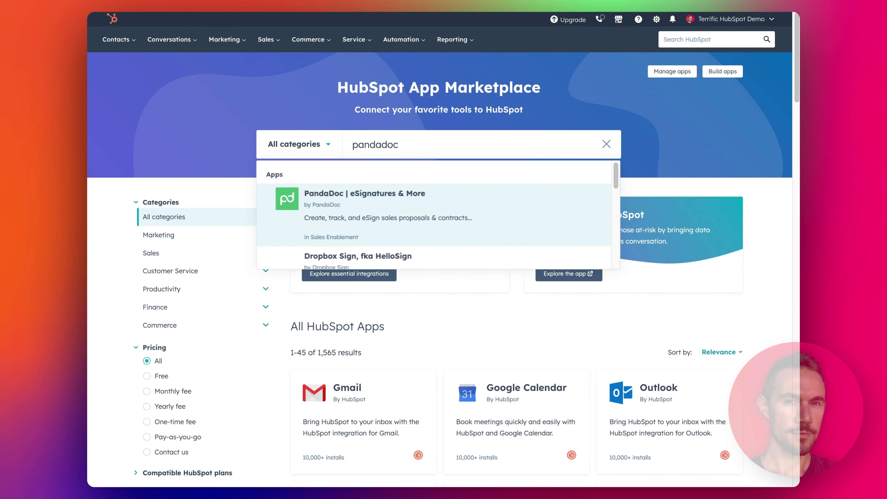
{"action": "left_click", "coordinate": [362, 212]}
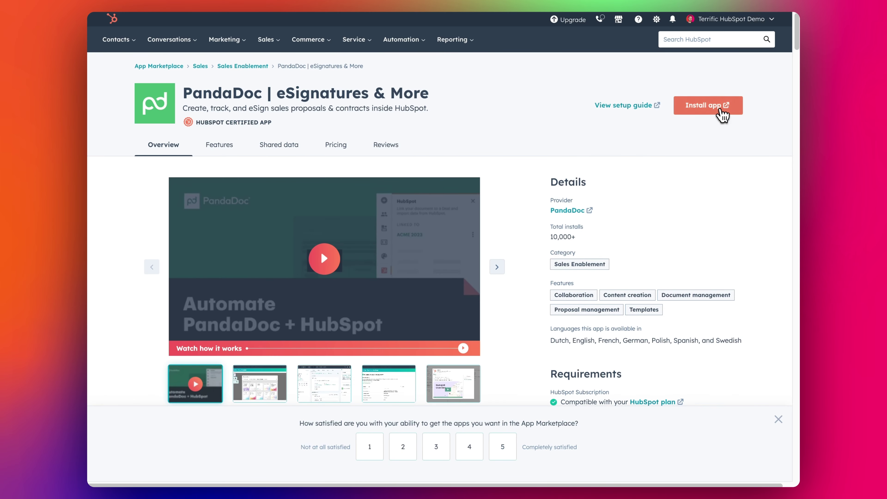
- Install the PandaDoc app on the Terrific HubSpot Demo account, agreeing to its terms and privacy policy
{"action": "left_click", "coordinate": [723, 114]}
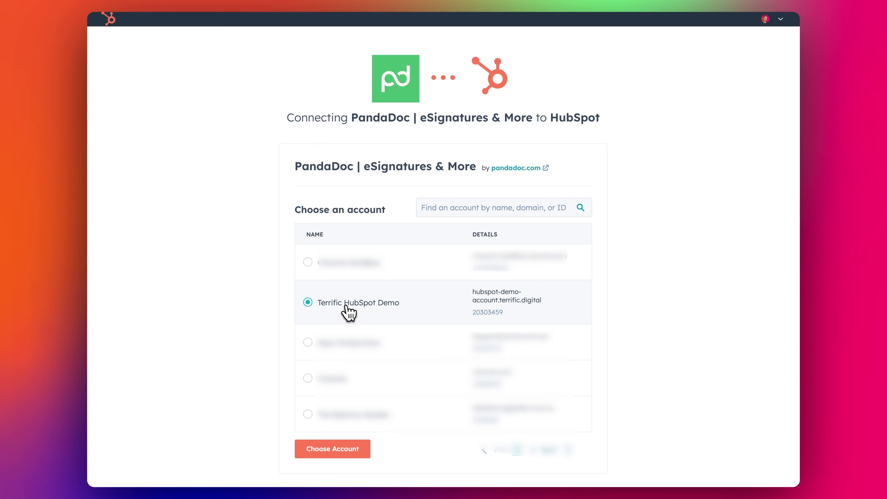
{"action": "left_click", "coordinate": [336, 451]}
{"action": "scroll", "coordinate": [348, 283], "scroll_direction": "down", "scroll_amount": 3}
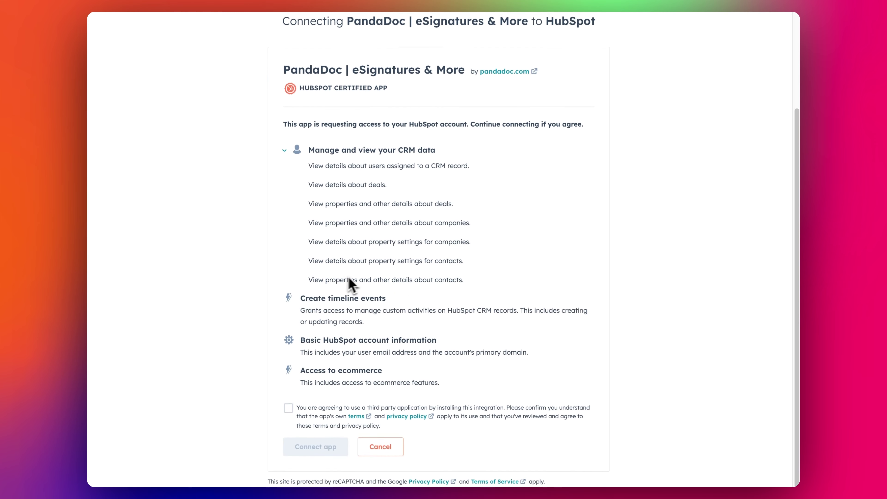
{"action": "left_click", "coordinate": [289, 411]}
{"action": "left_click", "coordinate": [308, 450]}
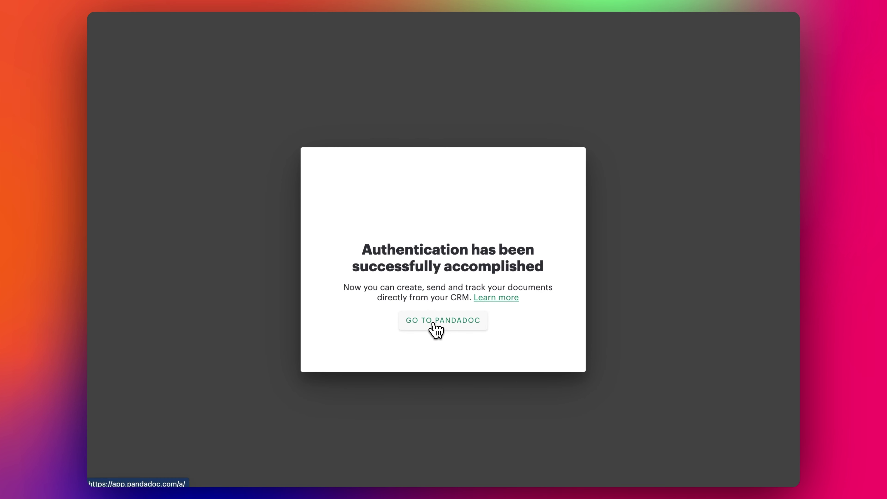
- Continue from the authentication message to PandaDoc and open its Documents area
{"action": "left_click", "coordinate": [435, 327]}
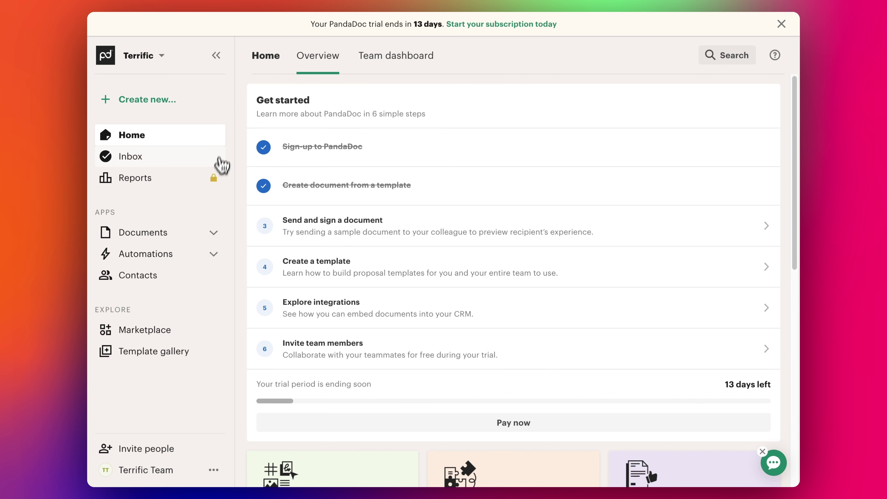
{"action": "left_click", "coordinate": [149, 241]}
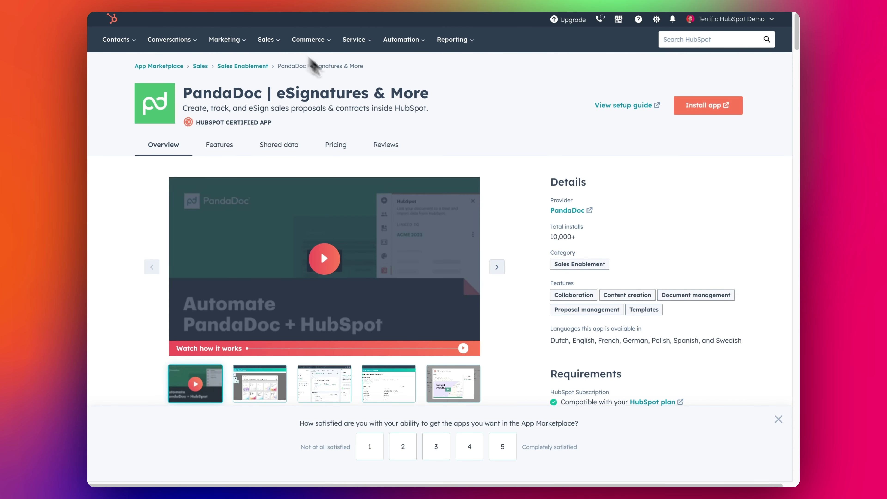
- Switch back to HubSpot, show the sales deals in board view and open the Stargazer 2024 Deal record
{"action": "left_click", "coordinate": [277, 42]}
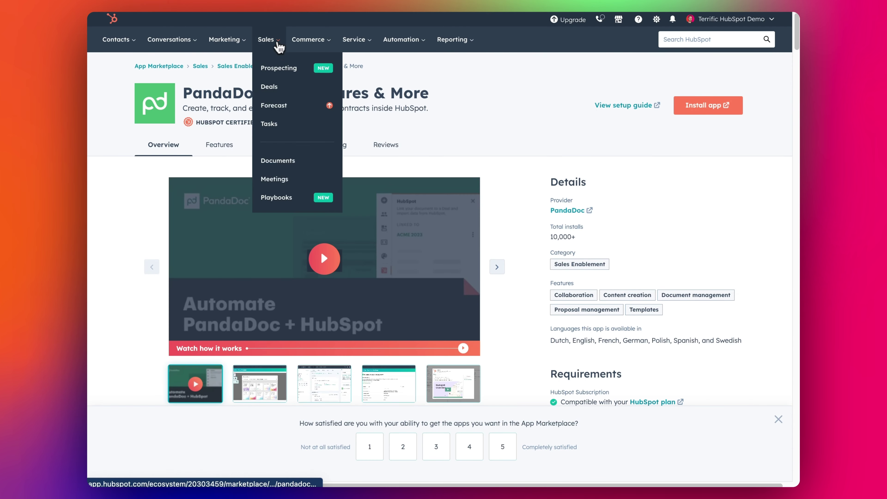
{"action": "left_click", "coordinate": [275, 84]}
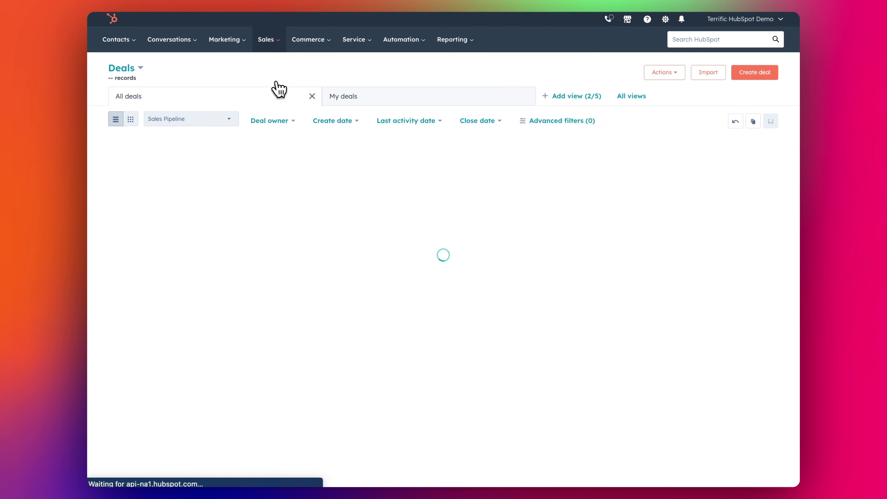
{"action": "left_click", "coordinate": [136, 121]}
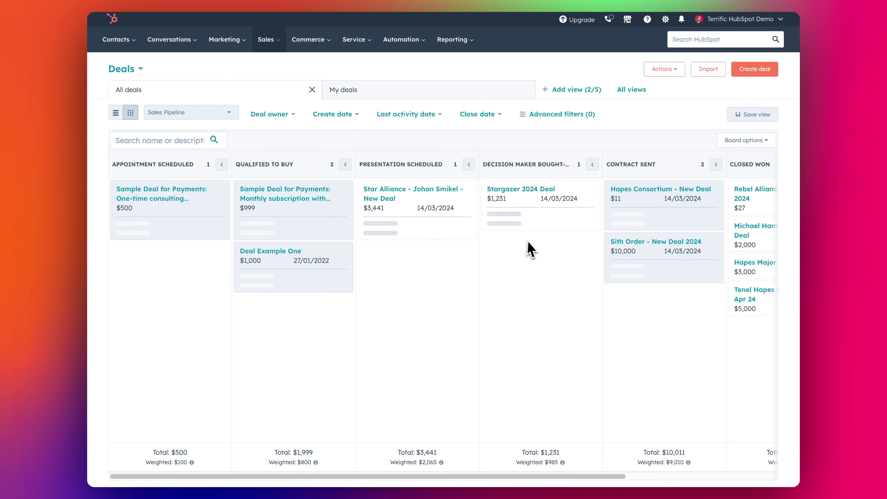
{"action": "scroll", "coordinate": [531, 250], "scroll_direction": "right", "scroll_amount": 6}
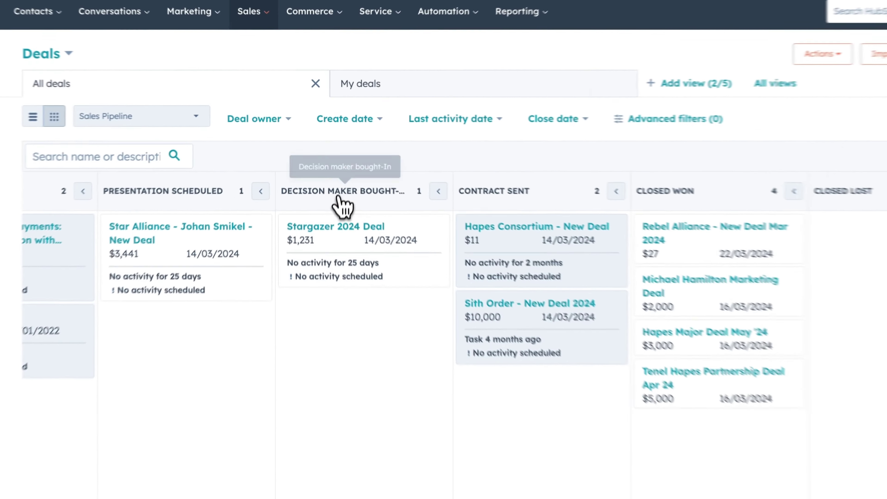
{"action": "left_click", "coordinate": [345, 245]}
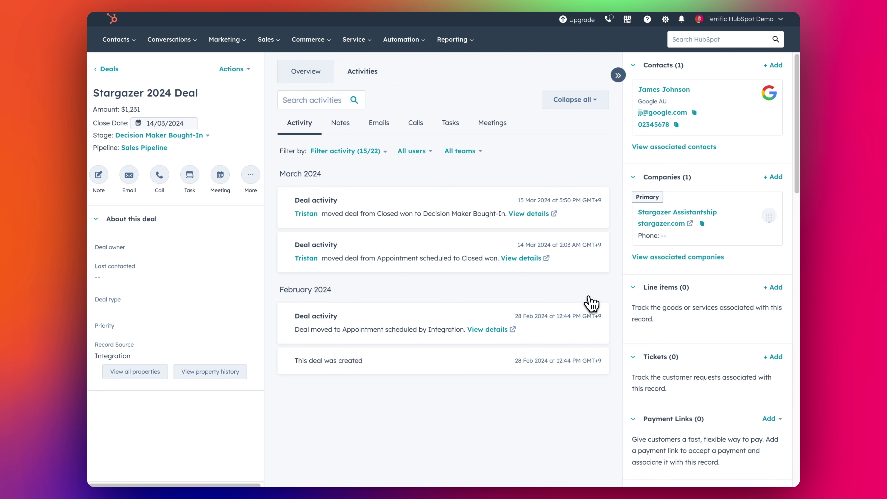
- Move the PandaDoc card up the deal record so it sits directly below the Companies card
{"action": "scroll", "coordinate": [707, 337], "scroll_direction": "down", "scroll_amount": 6}
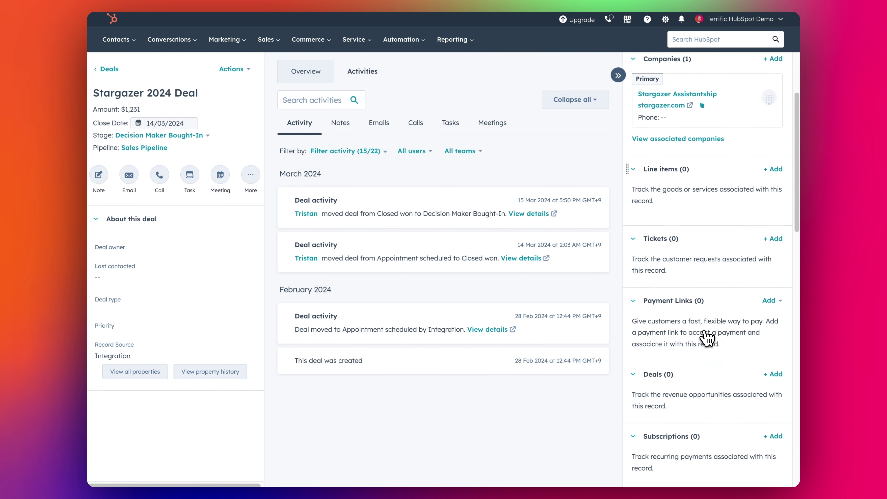
{"action": "scroll", "coordinate": [683, 365], "scroll_direction": "down", "scroll_amount": 2}
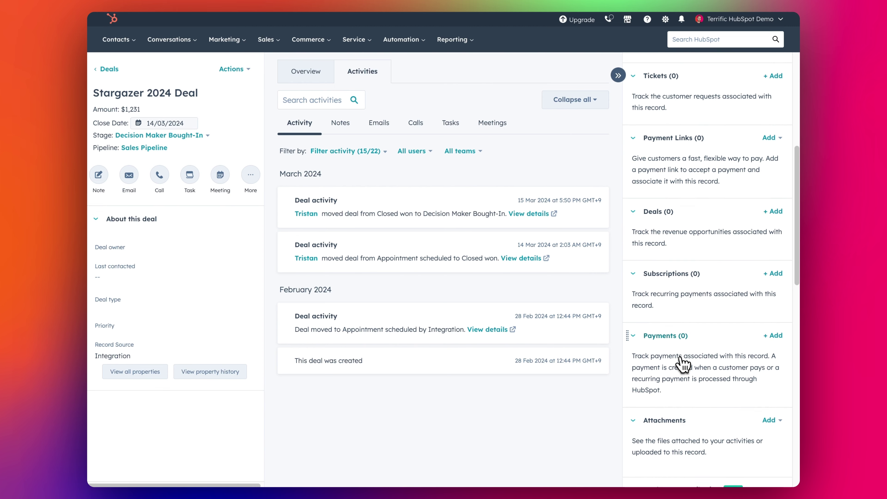
{"action": "scroll", "coordinate": [684, 287], "scroll_direction": "down", "scroll_amount": 7}
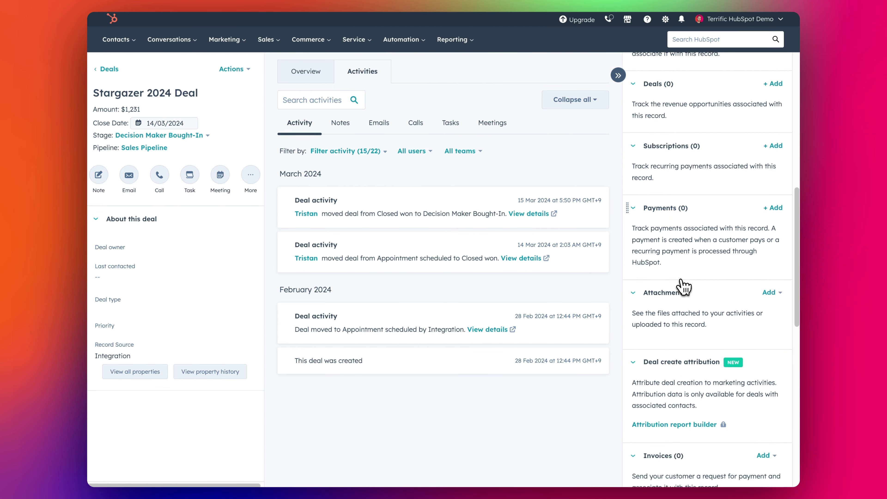
{"action": "scroll", "coordinate": [683, 287], "scroll_direction": "down", "scroll_amount": 6}
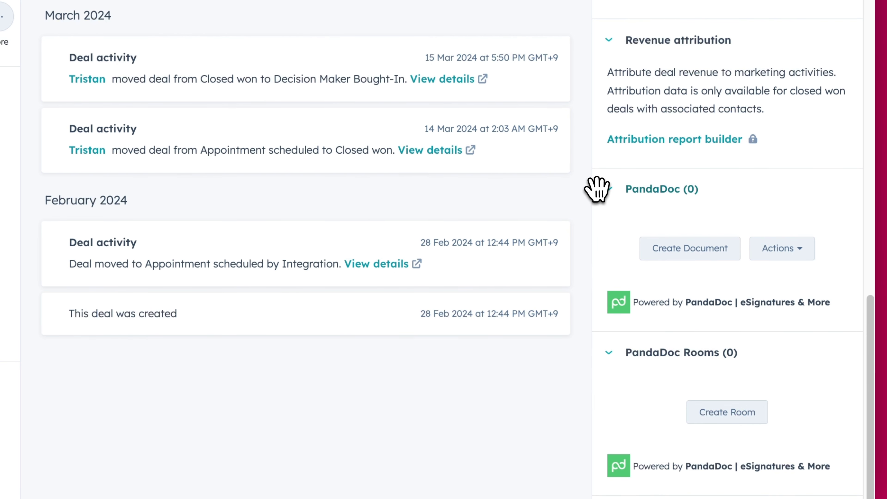
{"action": "left_click_drag", "start_coordinate": [599, 189], "coordinate": [636, 354]}
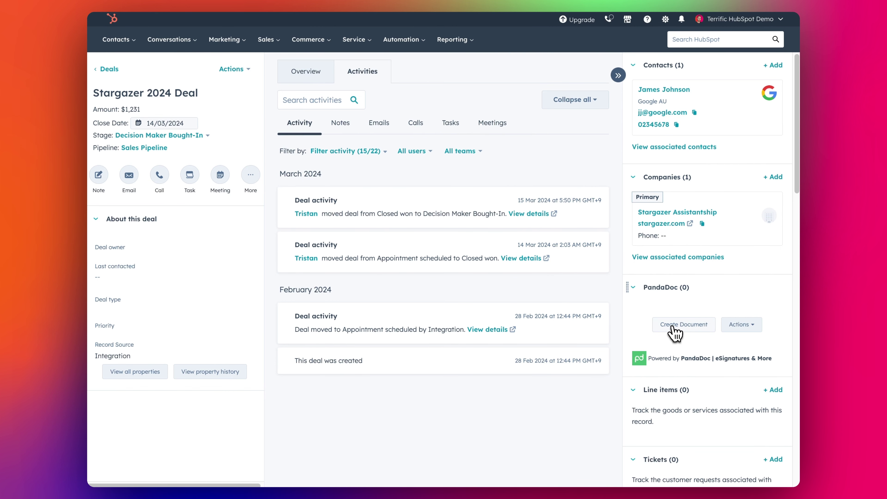
- Create a PandaDoc document from the Sample Sales Proposal template, assigning Sender to yourself and Client to the deal's contact, and start editing
{"action": "left_click", "coordinate": [673, 327]}
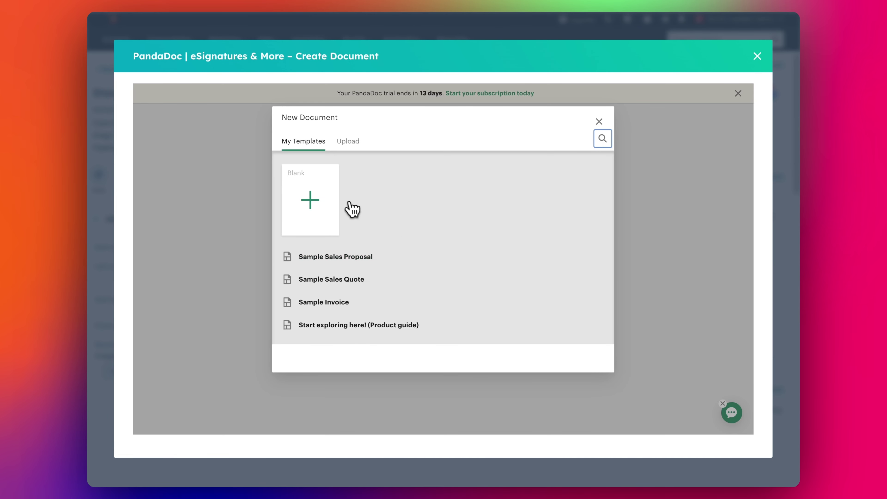
{"action": "left_click", "coordinate": [334, 257]}
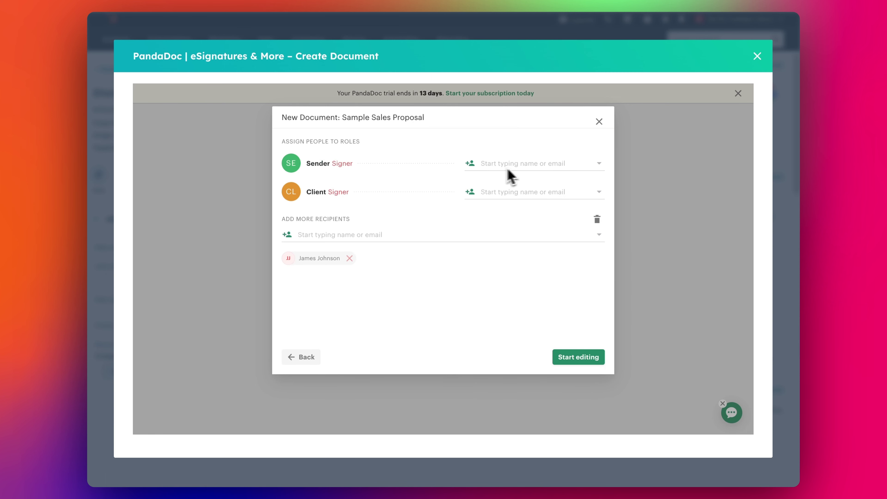
{"action": "left_click", "coordinate": [508, 167]}
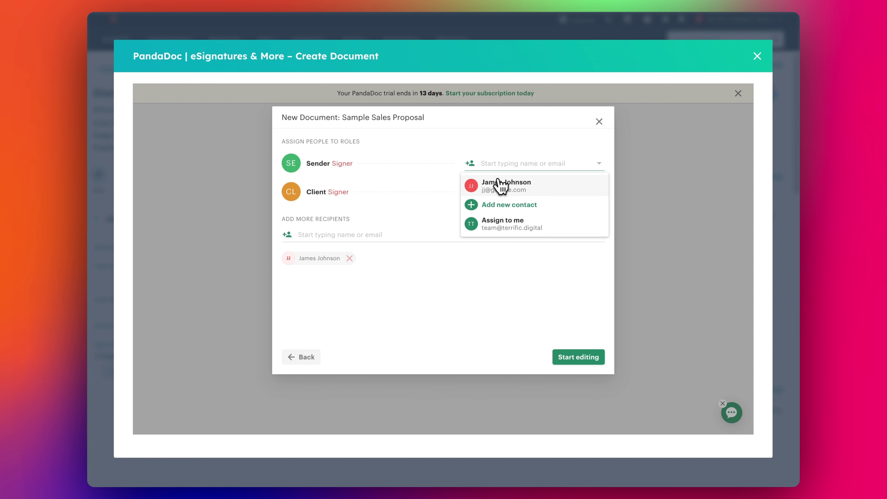
{"action": "left_click", "coordinate": [494, 192]}
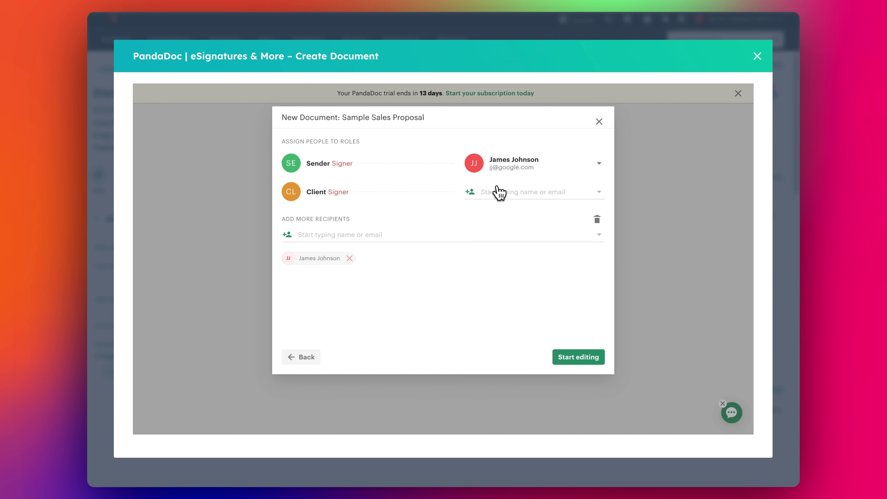
{"action": "left_click", "coordinate": [507, 193]}
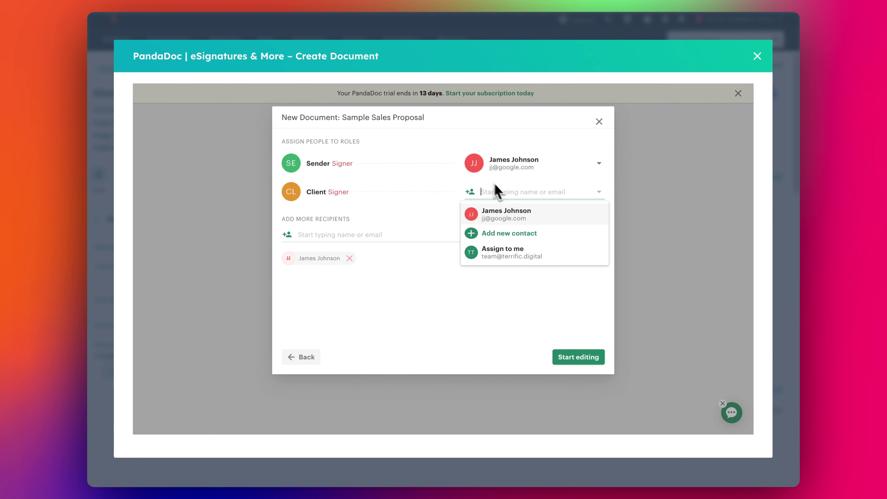
{"action": "left_click", "coordinate": [505, 211]}
{"action": "left_click", "coordinate": [507, 165]}
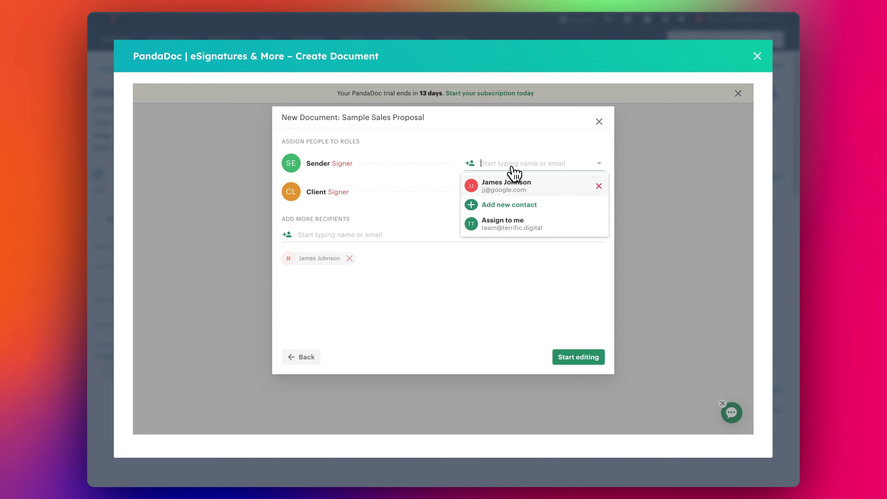
{"action": "left_click", "coordinate": [508, 226]}
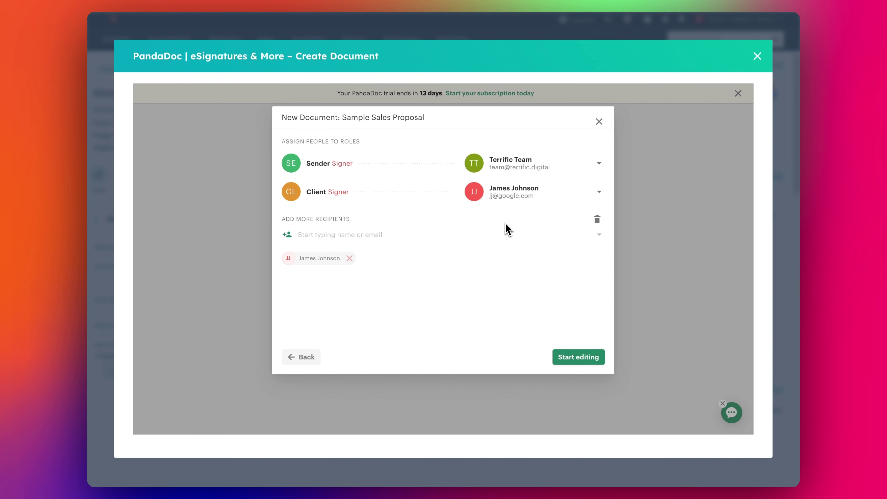
{"action": "left_click", "coordinate": [586, 363]}
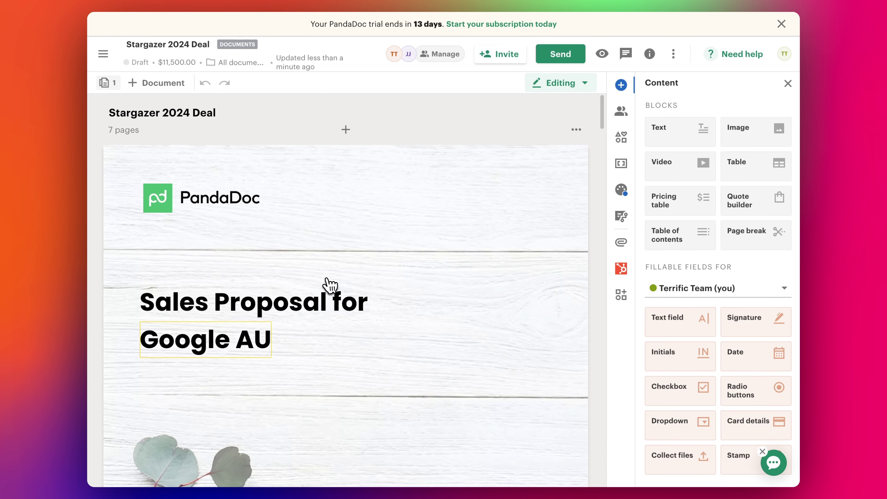
- Inspect the filled-in client company variable in the title on the proposal's cover page
{"action": "scroll", "coordinate": [321, 285], "scroll_direction": "down", "scroll_amount": 1}
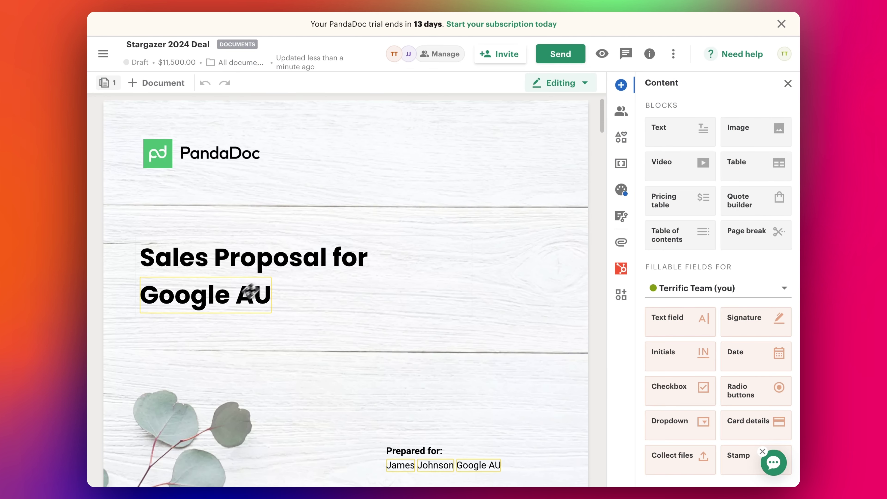
{"action": "left_click", "coordinate": [239, 302]}
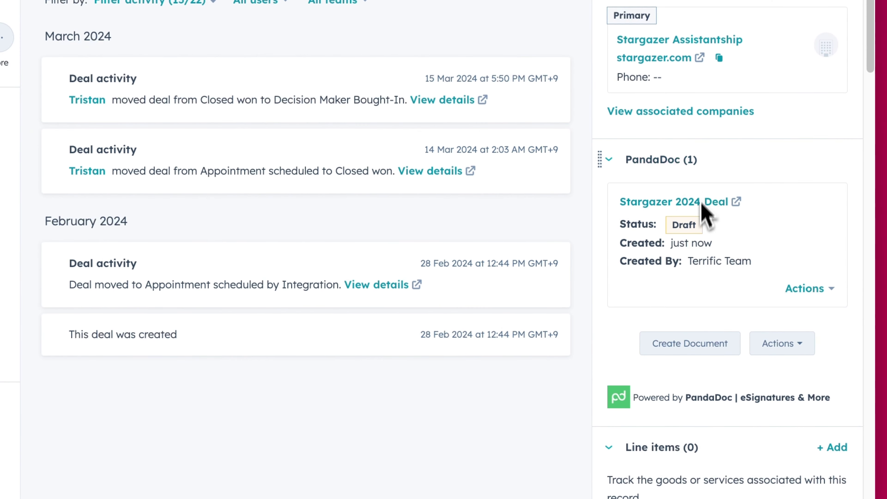
- Show the PandaDoc tokens for the HubSpot deal and look through the available Company variables
{"action": "left_click", "coordinate": [794, 340]}
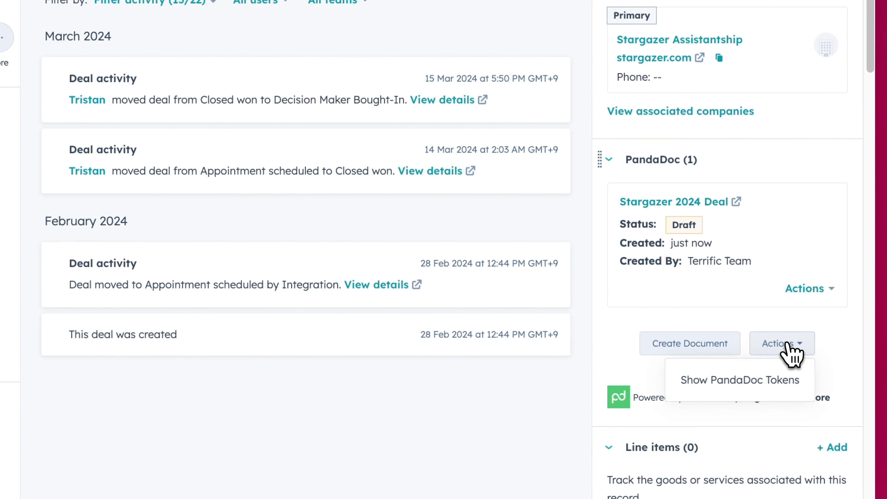
{"action": "left_click", "coordinate": [770, 388]}
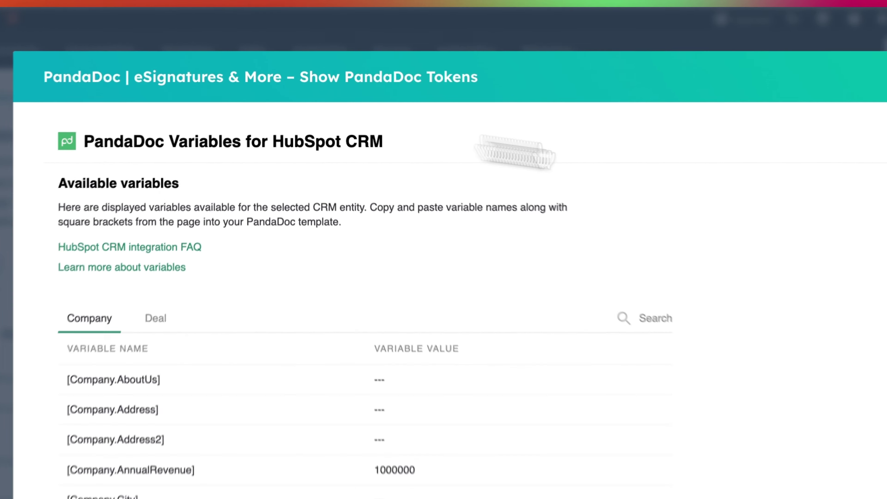
{"action": "scroll", "coordinate": [310, 295], "scroll_direction": "down", "scroll_amount": 2}
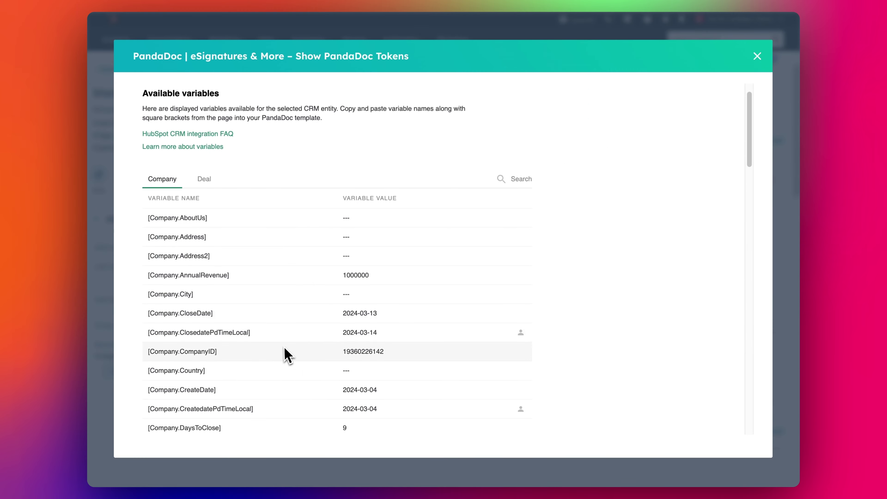
{"action": "scroll", "coordinate": [285, 351], "scroll_direction": "down", "scroll_amount": 5}
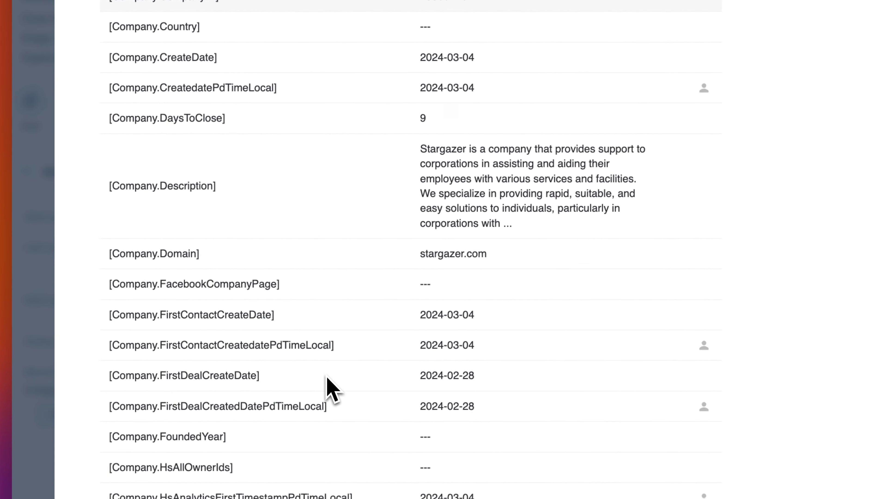
{"action": "scroll", "coordinate": [329, 379], "scroll_direction": "down", "scroll_amount": 7}
{"action": "scroll", "coordinate": [317, 259], "scroll_direction": "down", "scroll_amount": 13}
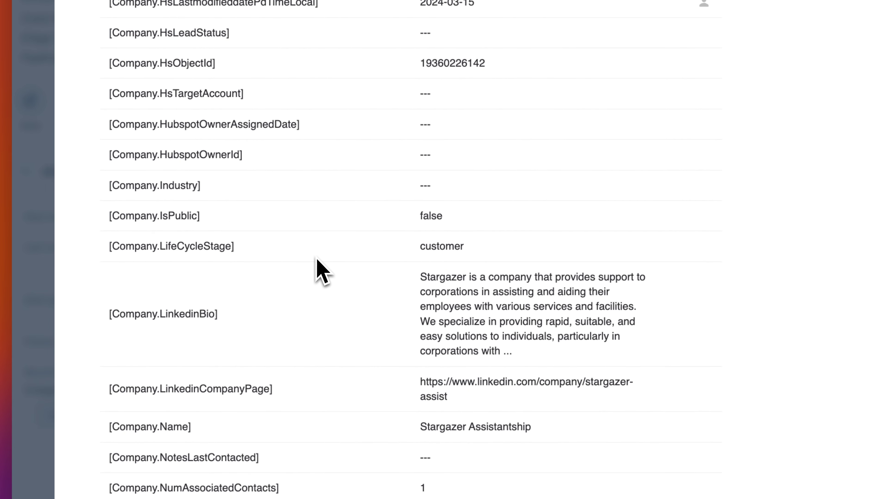
{"action": "scroll", "coordinate": [323, 273], "scroll_direction": "down", "scroll_amount": 3}
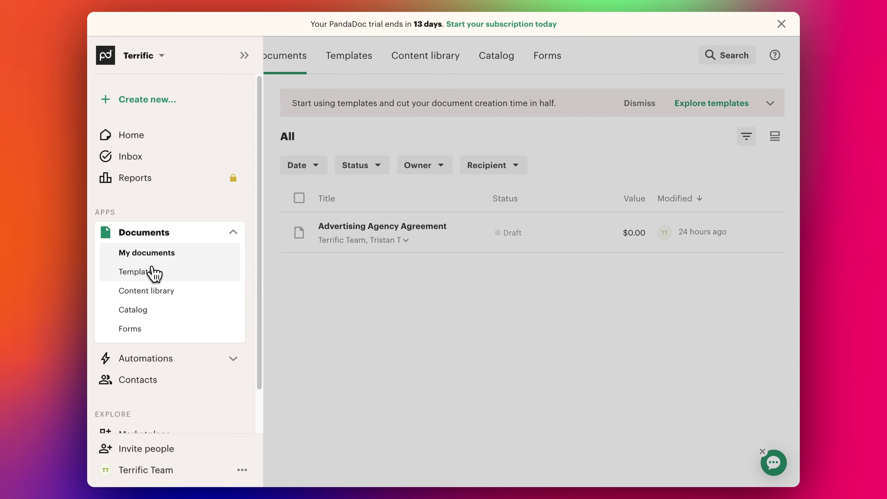
- Open the Sample Sales Proposal template from the PandaDoc templates list for editing
{"action": "left_click", "coordinate": [138, 272]}
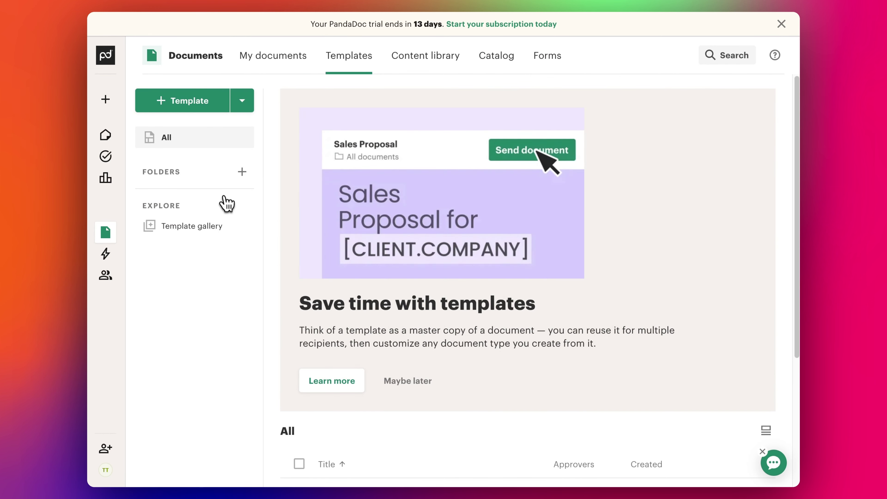
{"action": "scroll", "coordinate": [372, 341], "scroll_direction": "down", "scroll_amount": 5}
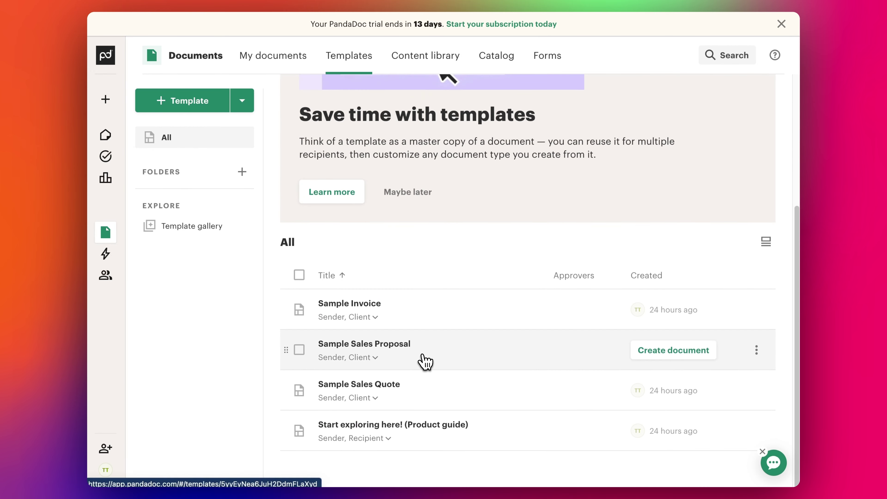
{"action": "left_click", "coordinate": [384, 347]}
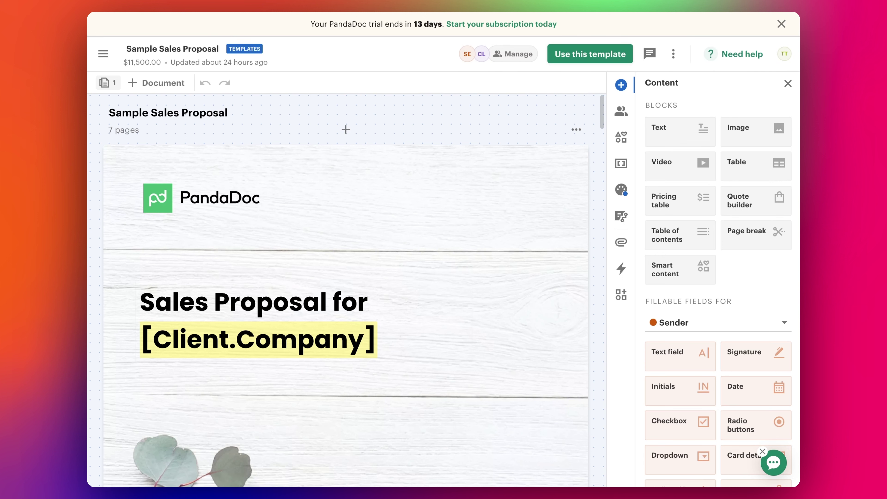
- Try to replace the [Client.Company] variable in the template's cover title with [Company.Name]
{"action": "left_click", "coordinate": [288, 349]}
{"action": "left_click_drag", "start_coordinate": [396, 338], "coordinate": [314, 338]}
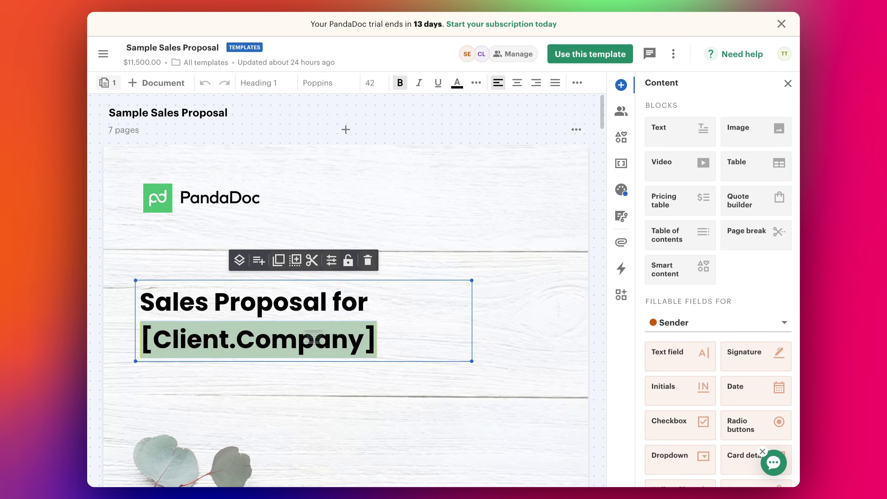
{"action": "type", "text": "[Company.Name]"}
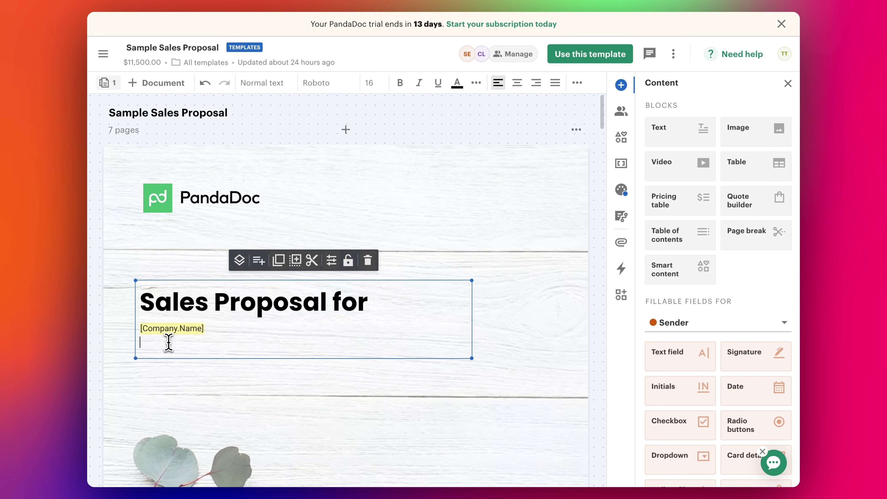
{"action": "key", "text": "super+z"}
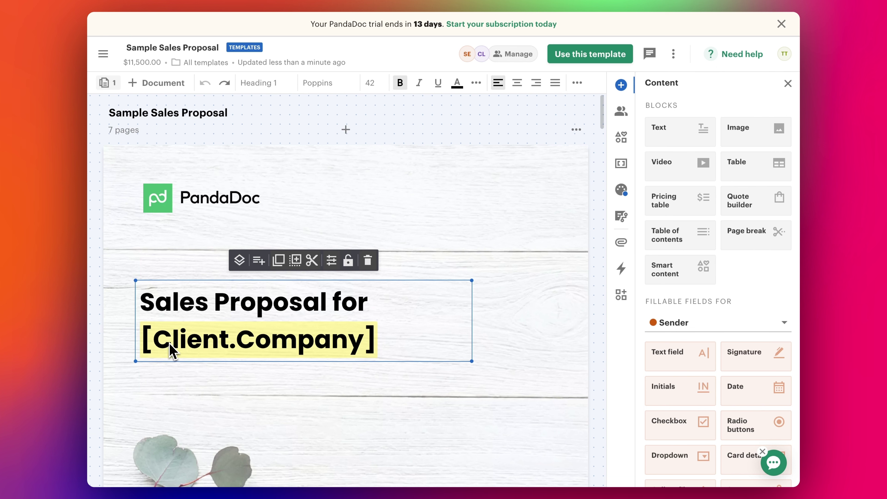
- Insert the [Company.Name] variable after "Sales Proposal for" in the cover title's heading style and delete the [Client.Company] variable
{"action": "left_click", "coordinate": [145, 342]}
{"action": "left_click", "coordinate": [139, 344]}
{"action": "left_click", "coordinate": [378, 303]}
{"action": "type", "text": "[Company.Name]"}
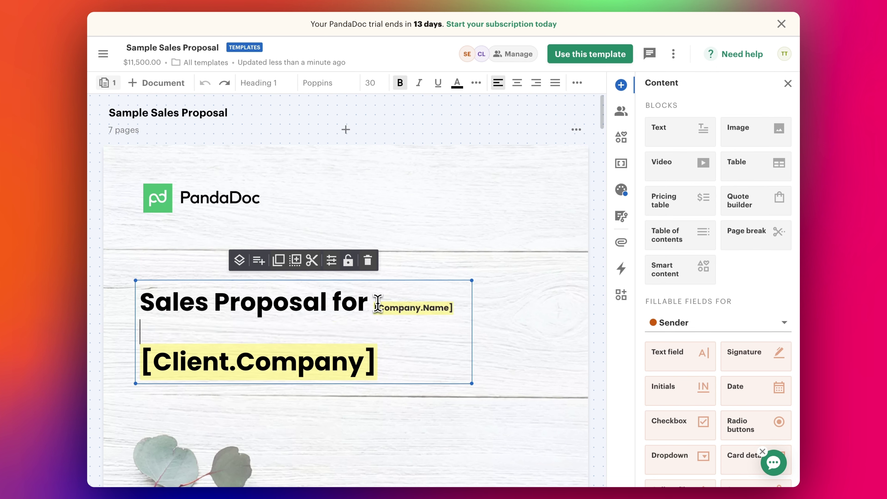
{"action": "key", "text": "super+z"}
{"action": "type", "text": "[Company.Name]"}
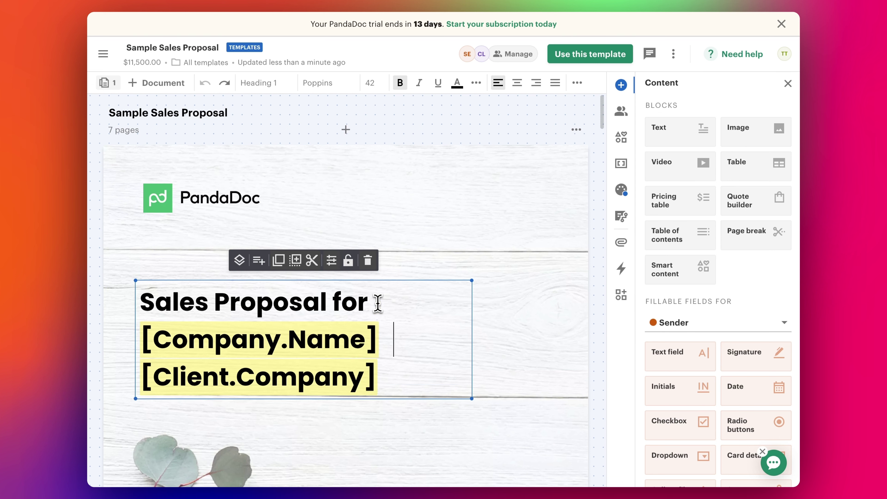
{"action": "key", "text": "shift+End"}
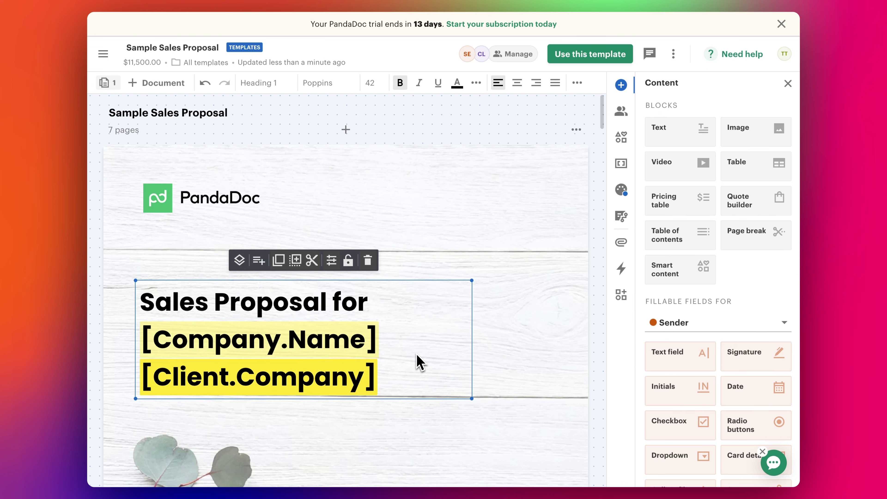
{"action": "key", "text": "BackSpace"}
{"action": "key", "text": "BackSpace"}
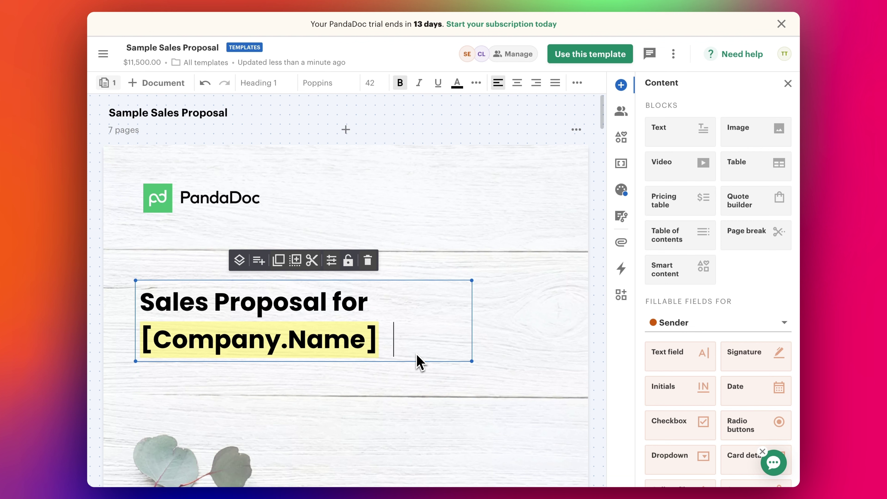
{"action": "left_click", "coordinate": [584, 357]}
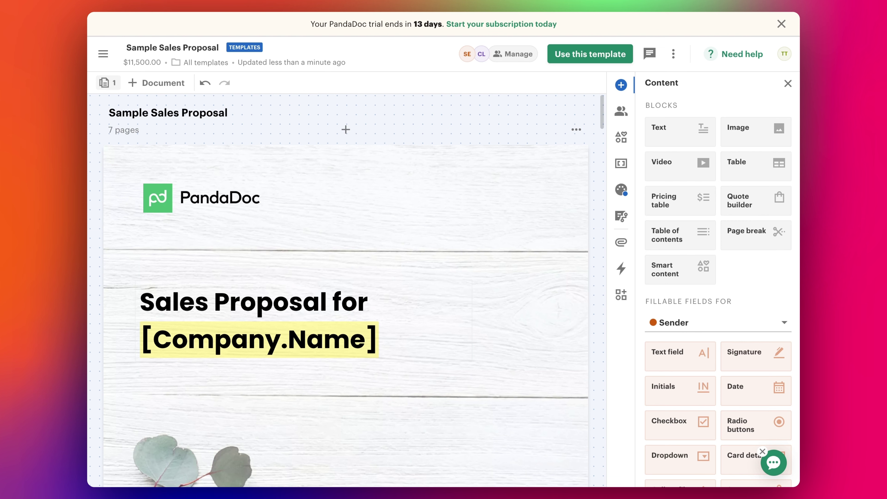
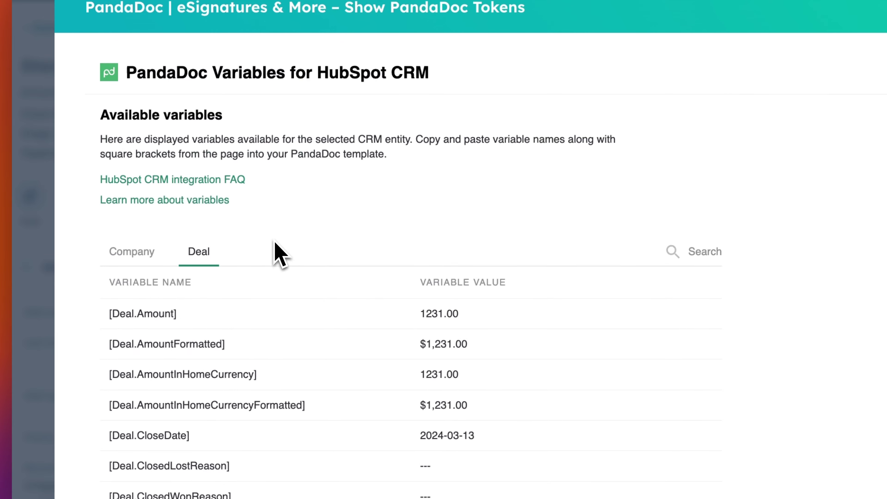
- Look through the available Company variables in the PandaDoc tokens for the HubSpot deal
{"action": "left_click", "coordinate": [157, 251]}
{"action": "scroll", "coordinate": [254, 353], "scroll_direction": "down", "scroll_amount": 10}
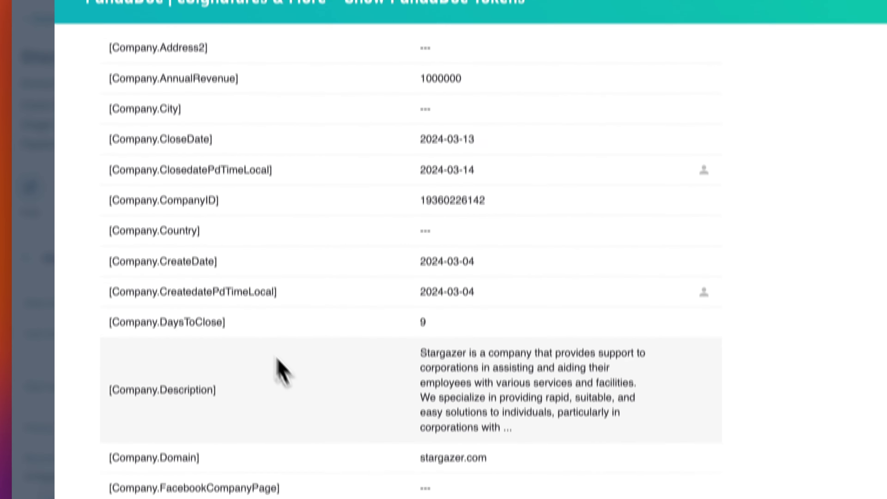
{"action": "scroll", "coordinate": [268, 303], "scroll_direction": "down", "scroll_amount": 6}
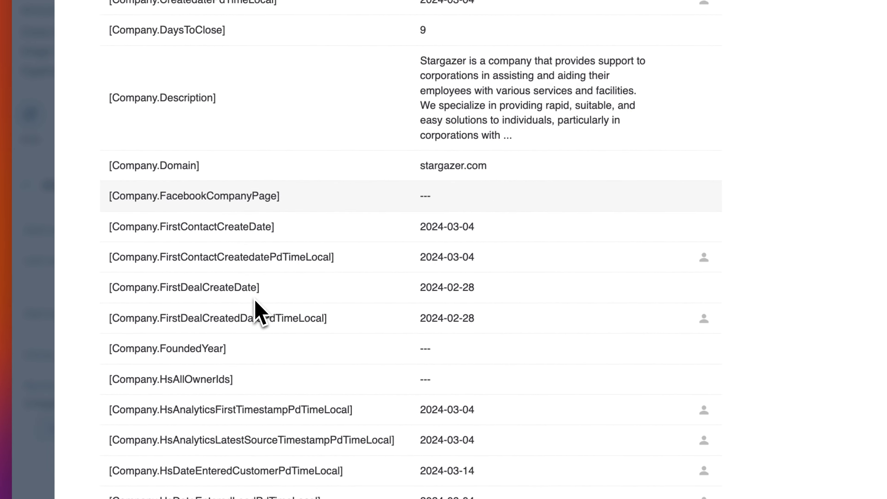
{"action": "scroll", "coordinate": [255, 299], "scroll_direction": "down", "scroll_amount": 12}
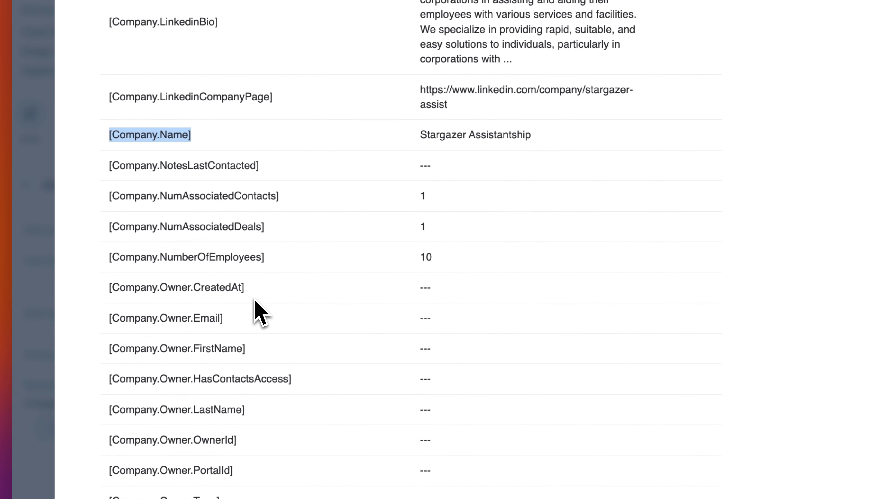
{"action": "scroll", "coordinate": [263, 237], "scroll_direction": "down", "scroll_amount": 10}
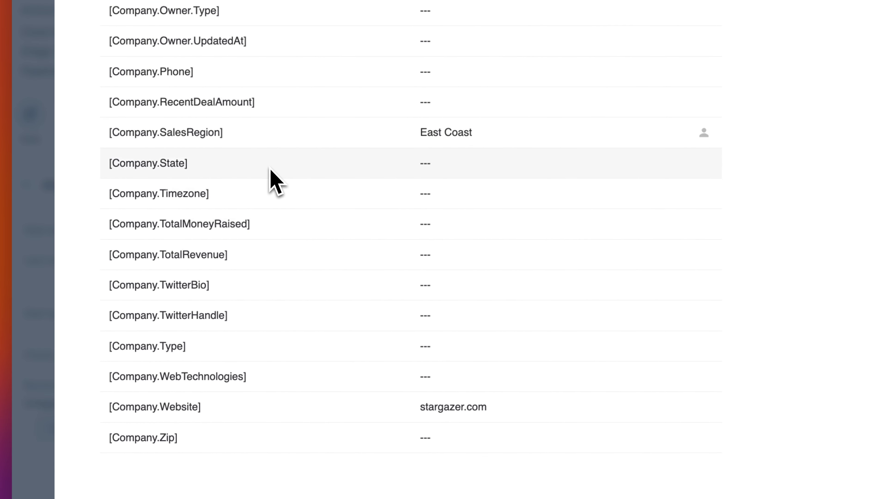
{"action": "scroll", "coordinate": [271, 170], "scroll_direction": "up", "scroll_amount": 15}
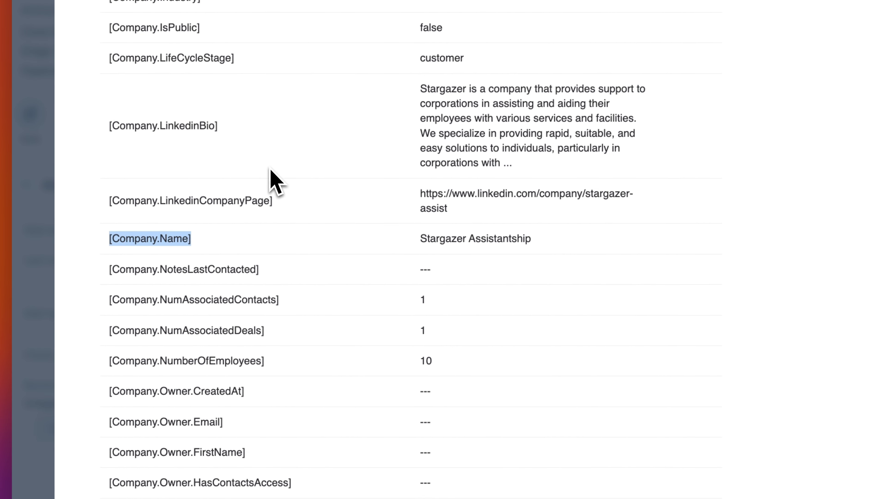
{"action": "scroll", "coordinate": [265, 245], "scroll_direction": "up", "scroll_amount": 20}
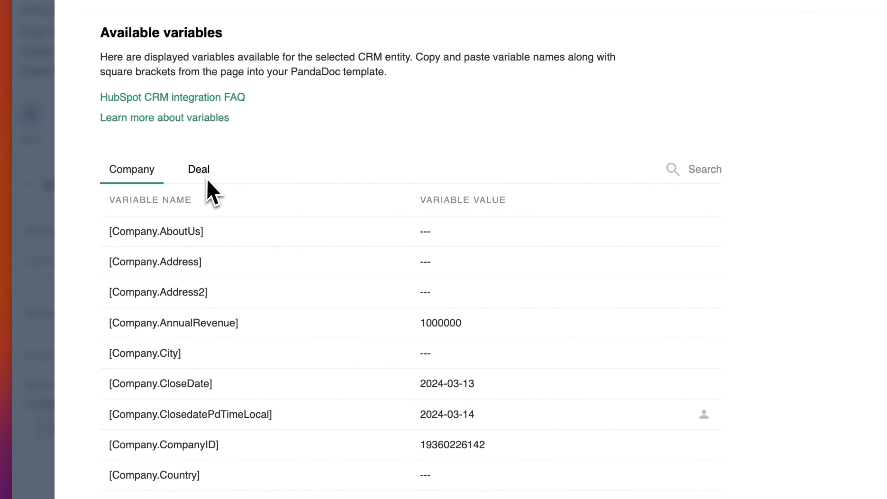
{"action": "scroll", "coordinate": [341, 391], "scroll_direction": "down", "scroll_amount": 5}
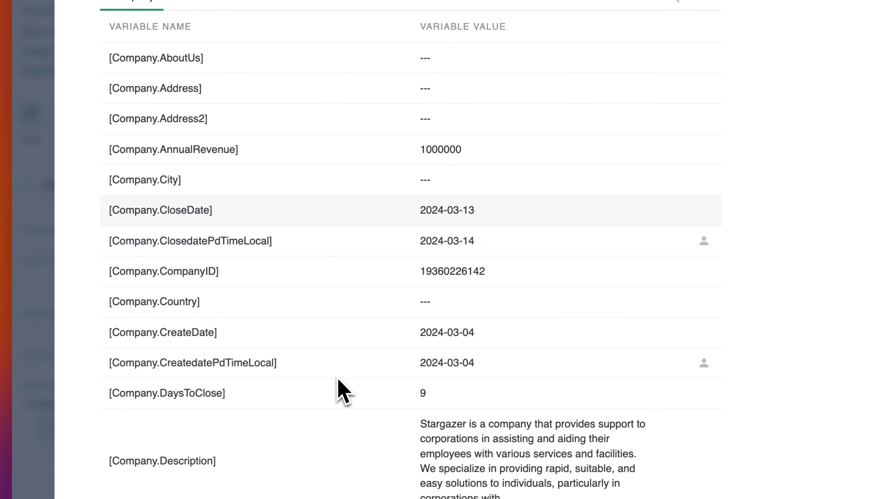
{"action": "scroll", "coordinate": [339, 379], "scroll_direction": "down", "scroll_amount": 14}
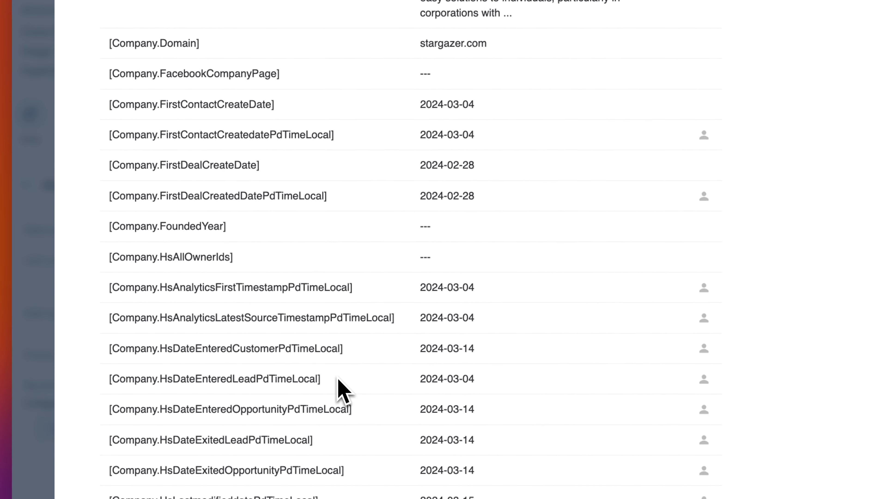
- Copy the [Company.Domain] token and add it on a new line below [Client.Company] in the template's "Prepared for" block
{"action": "triple_click", "coordinate": [178, 43]}
{"action": "key", "text": "super+c"}
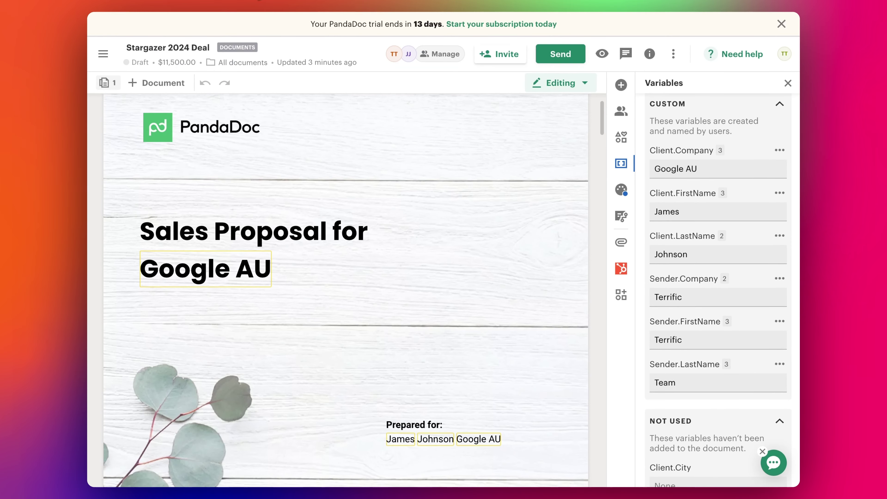
{"action": "scroll", "coordinate": [330, 232], "scroll_direction": "down", "scroll_amount": 1}
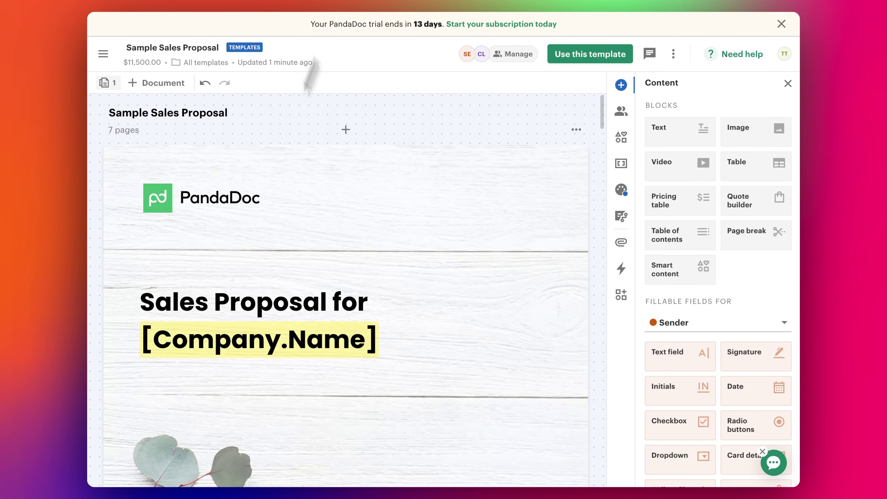
{"action": "scroll", "coordinate": [260, 290], "scroll_direction": "down", "scroll_amount": 5}
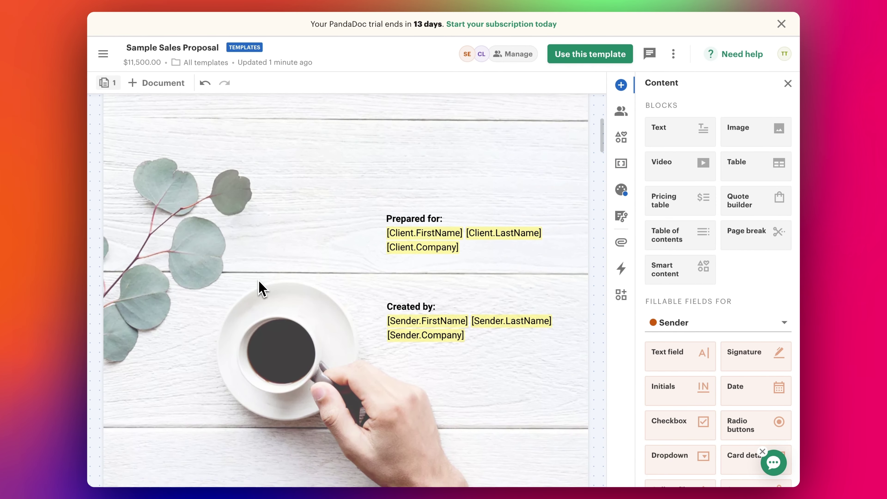
{"action": "left_click", "coordinate": [473, 249]}
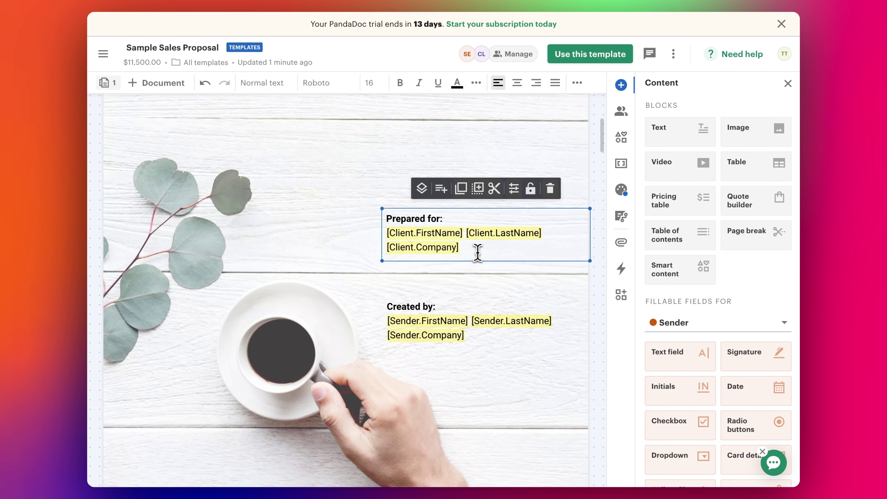
{"action": "key", "text": "Return"}
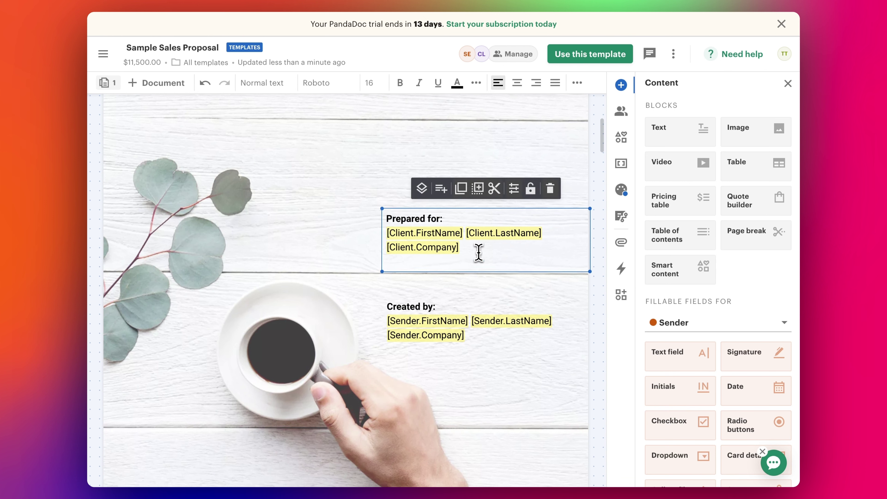
{"action": "key", "text": "super+v"}
{"action": "left_click", "coordinate": [546, 157]}
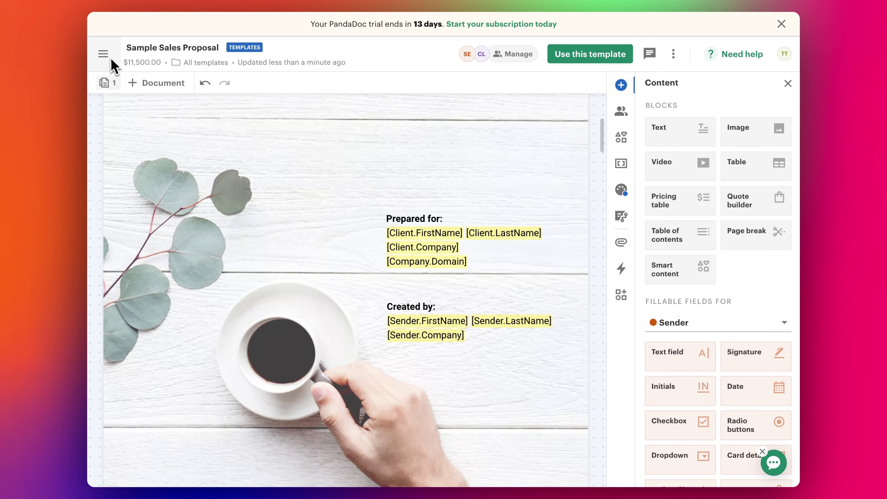
- Rename the existing draft proposal document as Stargazer 2024 Deal v1
{"action": "left_click", "coordinate": [184, 63]}
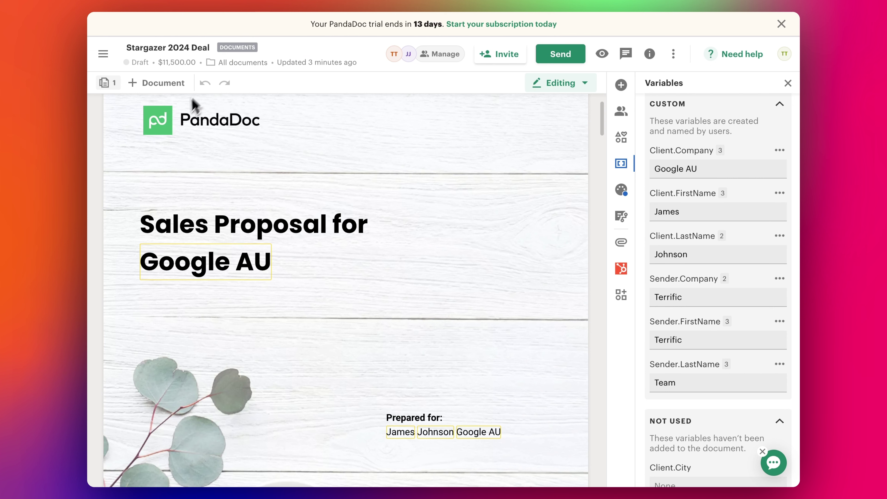
{"action": "left_click", "coordinate": [206, 49]}
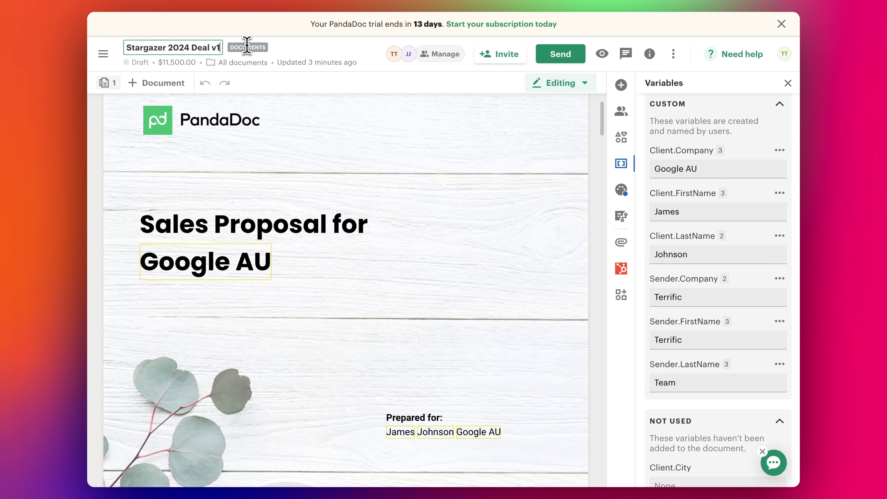
{"action": "left_click", "coordinate": [347, 131]}
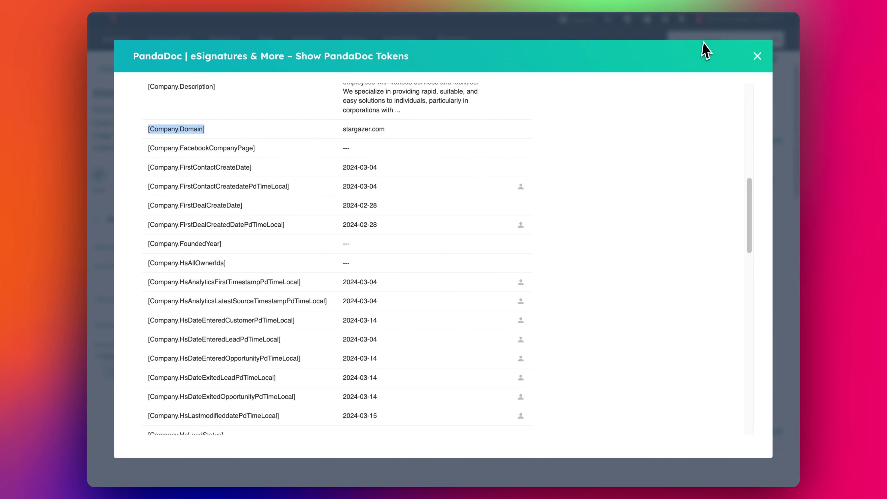
- From the HubSpot deal, create another document from the Sample Sales Proposal template, assigning Sender to yourself and Client to the deal's contact
{"action": "left_click", "coordinate": [758, 56]}
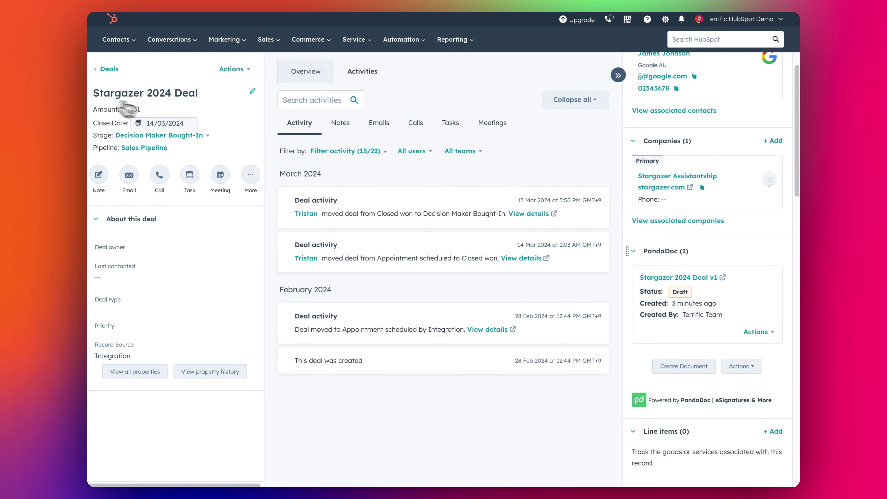
{"action": "left_click", "coordinate": [686, 366]}
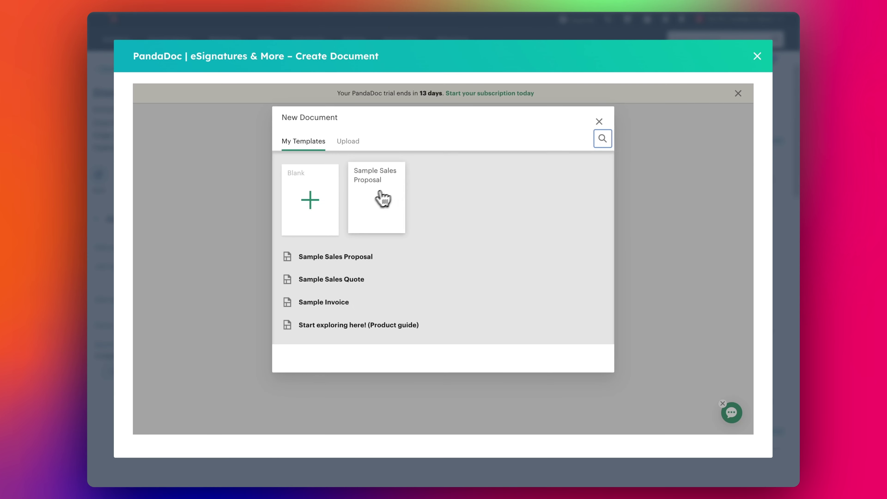
{"action": "left_click", "coordinate": [383, 199]}
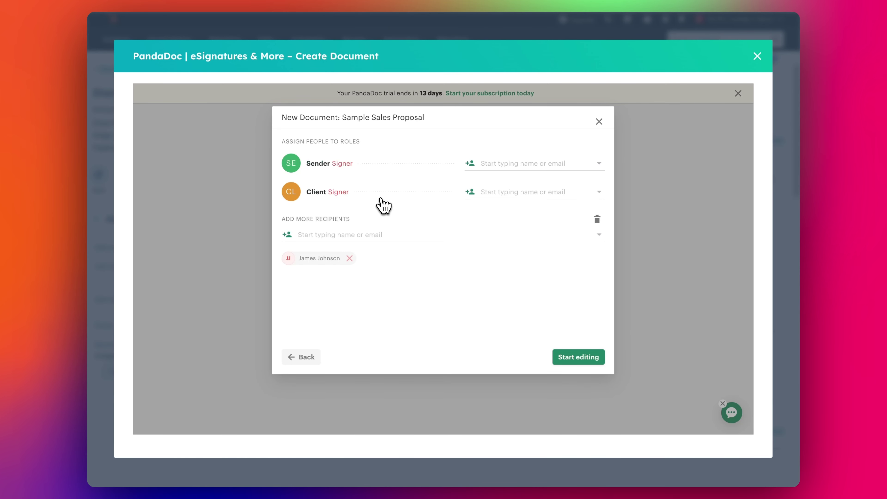
{"action": "left_click", "coordinate": [552, 168]}
{"action": "left_click", "coordinate": [513, 226]}
{"action": "left_click", "coordinate": [520, 193]}
{"action": "left_click", "coordinate": [520, 222]}
{"action": "left_click", "coordinate": [579, 359]}
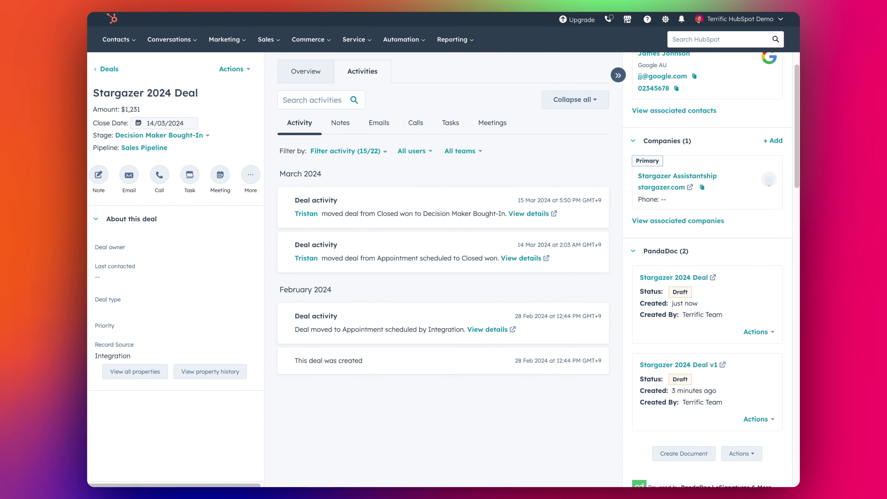
- Open the new proposal in PandaDoc and inspect the filled-in company name and domain variables on its cover page
{"action": "left_click", "coordinate": [279, 0]}
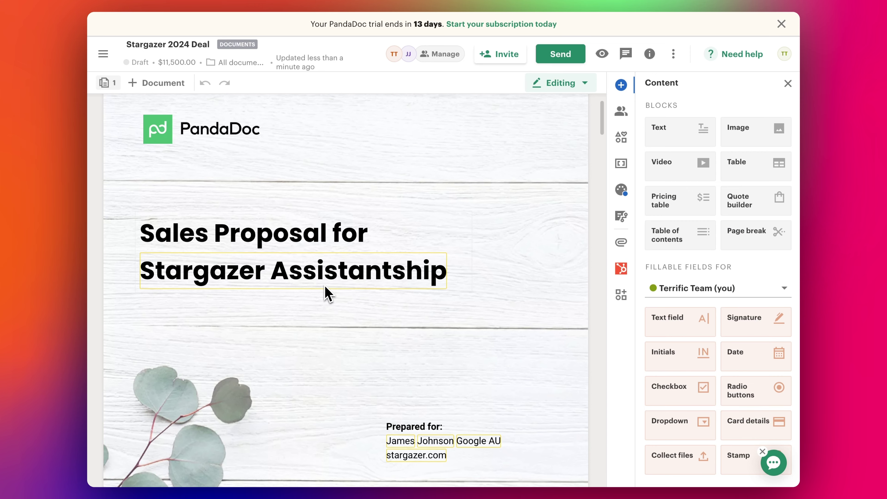
{"action": "scroll", "coordinate": [329, 294], "scroll_direction": "down", "scroll_amount": 4}
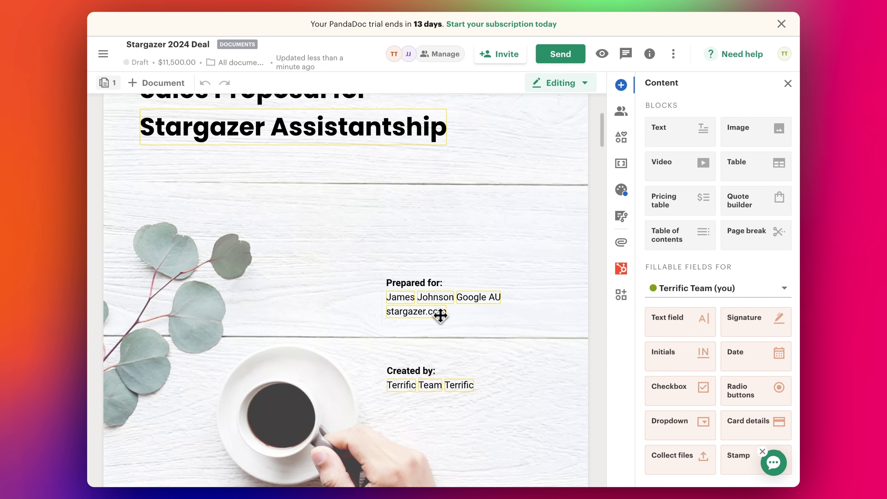
- Open the Sample Sales Proposal template from the PandaDoc templates list and select its cover page heading
{"action": "left_click", "coordinate": [471, 304]}
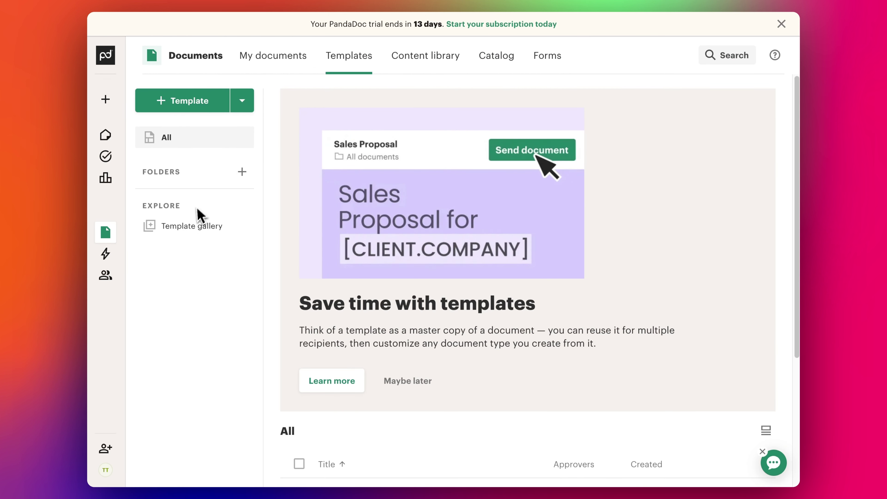
{"action": "mouse_move", "coordinate": [89, 139]}
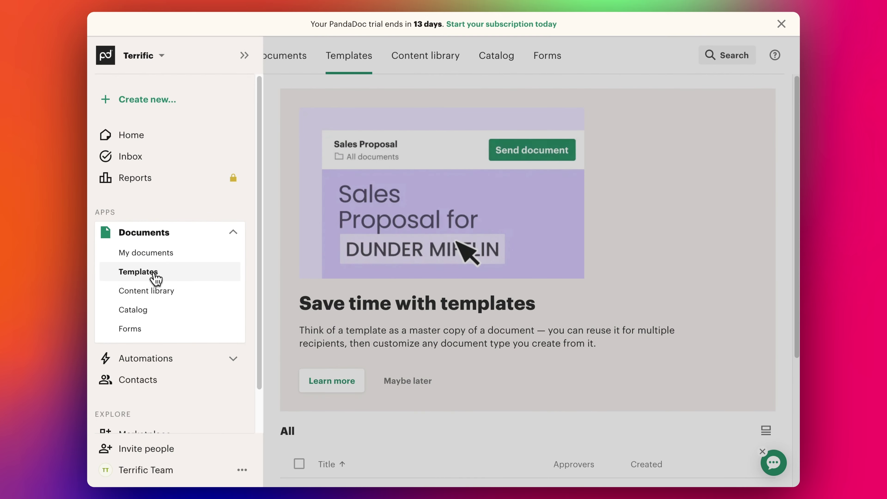
{"action": "scroll", "coordinate": [344, 311], "scroll_direction": "down", "scroll_amount": 5}
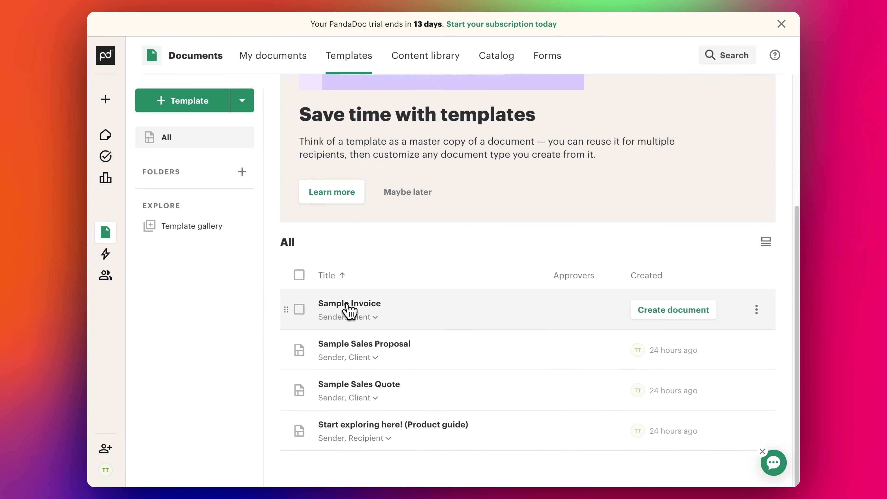
{"action": "left_click", "coordinate": [373, 348]}
{"action": "left_click", "coordinate": [385, 347]}
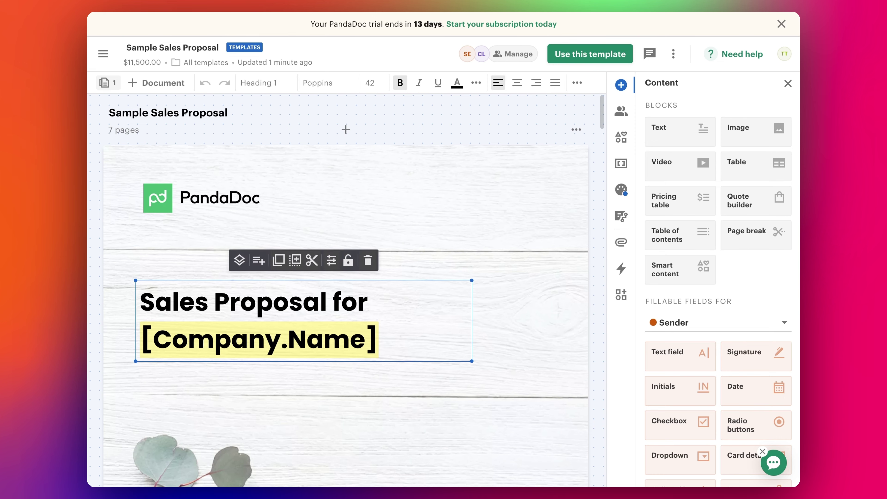
- Copy the [Company.Name] token from the cover heading and bring up the template's list of variables
{"action": "left_click_drag", "start_coordinate": [394, 340], "coordinate": [160, 334]}
{"action": "key", "text": "super+c"}
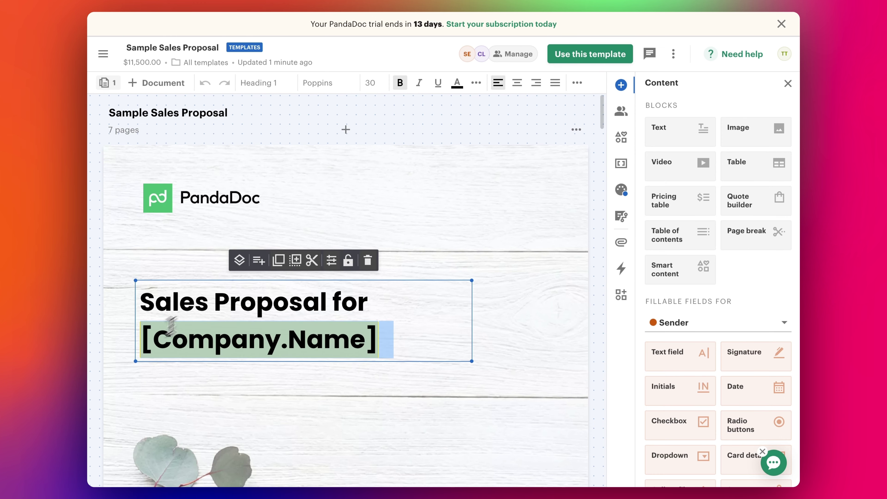
{"action": "left_click", "coordinate": [621, 163]}
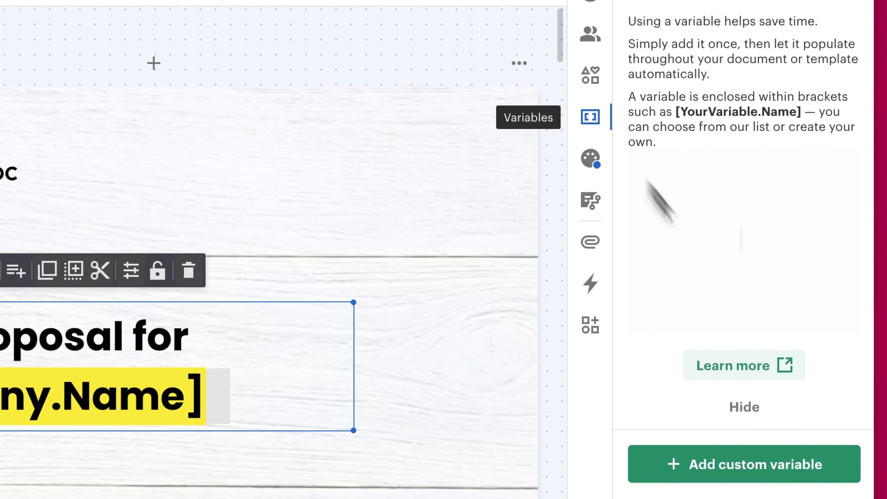
{"action": "scroll", "coordinate": [756, 370], "scroll_direction": "down", "scroll_amount": 5}
{"action": "scroll", "coordinate": [767, 252], "scroll_direction": "down", "scroll_amount": 10}
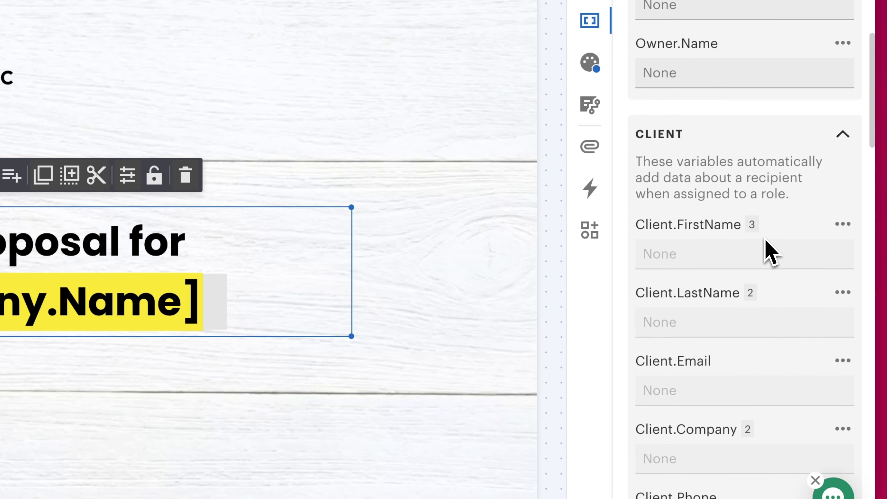
{"action": "left_click", "coordinate": [843, 260]}
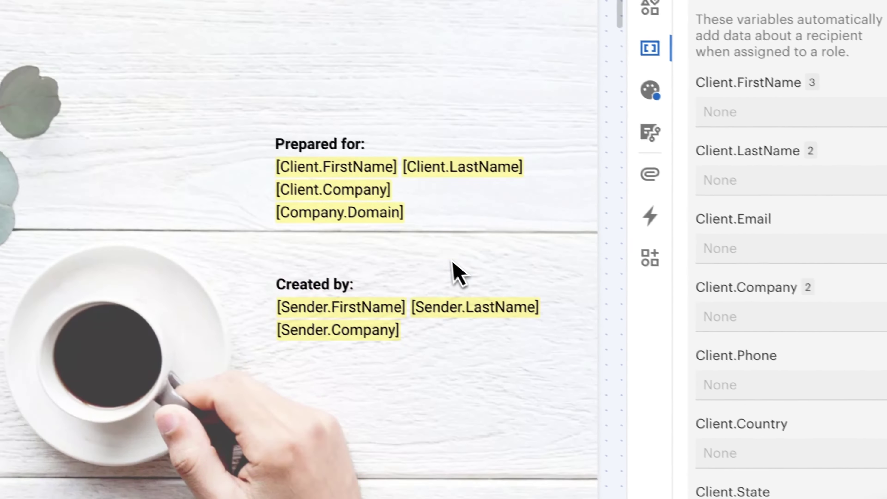
{"action": "scroll", "coordinate": [453, 262], "scroll_direction": "down", "scroll_amount": 11}
{"action": "scroll", "coordinate": [453, 262], "scroll_direction": "up", "scroll_amount": 9}
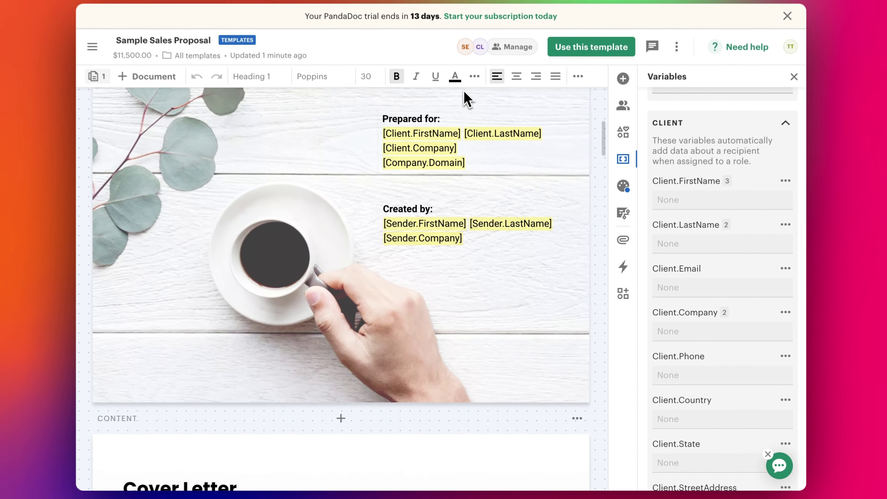
- Try to paste the copied heading token before [Client.Company] in the "Prepared for" block, and undo the paste
{"action": "left_click", "coordinate": [447, 120]}
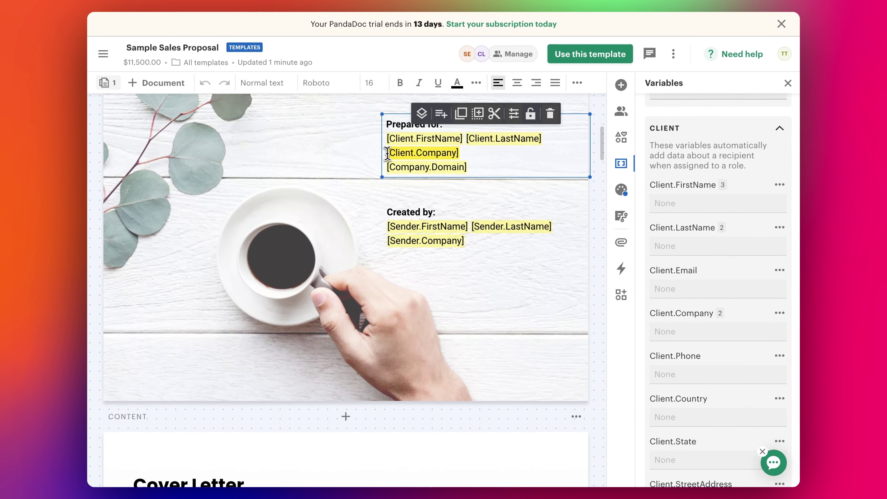
{"action": "key", "text": "super+v"}
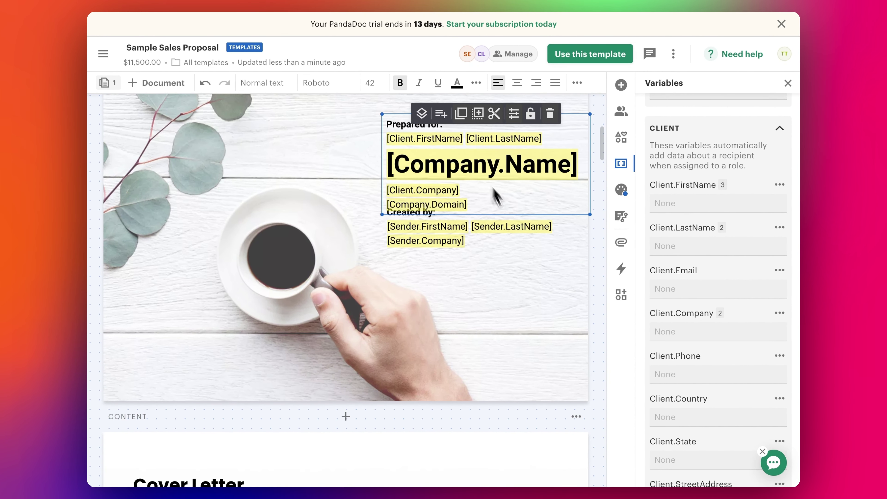
{"action": "key", "text": "super+z"}
- Replace [Client.Company] in the cover page's "Prepared for" block with the custom variable [Company.Name]
{"action": "left_click", "coordinate": [421, 154]}
{"action": "left_click", "coordinate": [509, 155]}
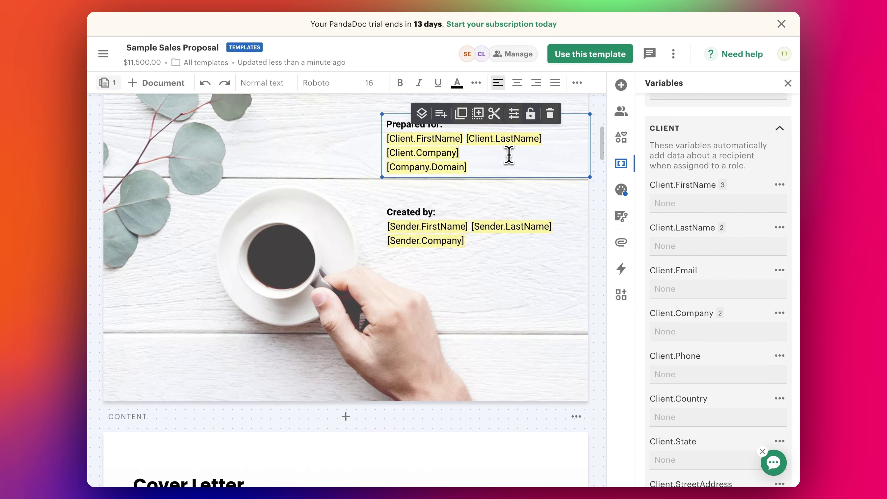
{"action": "key", "text": "BackSpace"}
{"action": "mouse_move", "coordinate": [694, 314]}
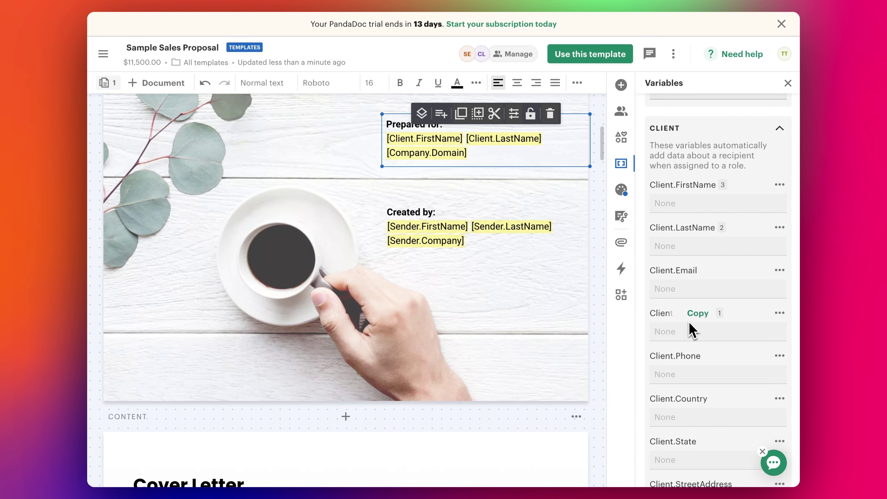
{"action": "scroll", "coordinate": [683, 323], "scroll_direction": "up", "scroll_amount": 5}
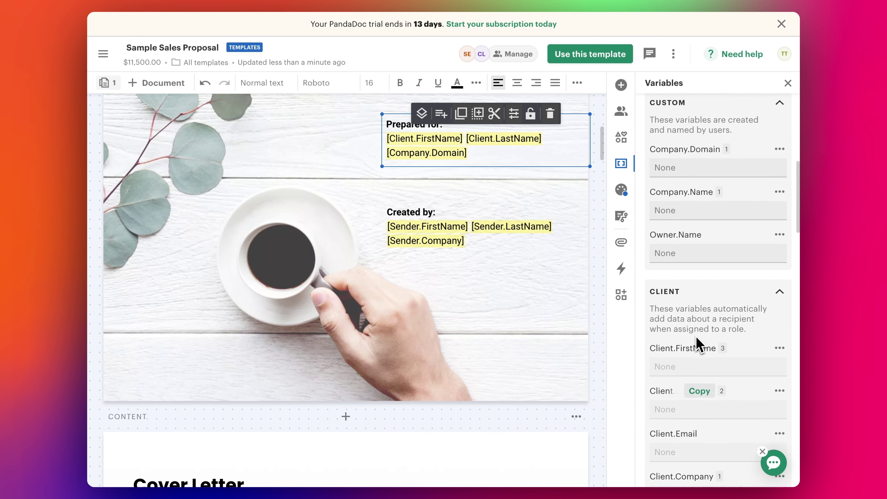
{"action": "mouse_move", "coordinate": [697, 197]}
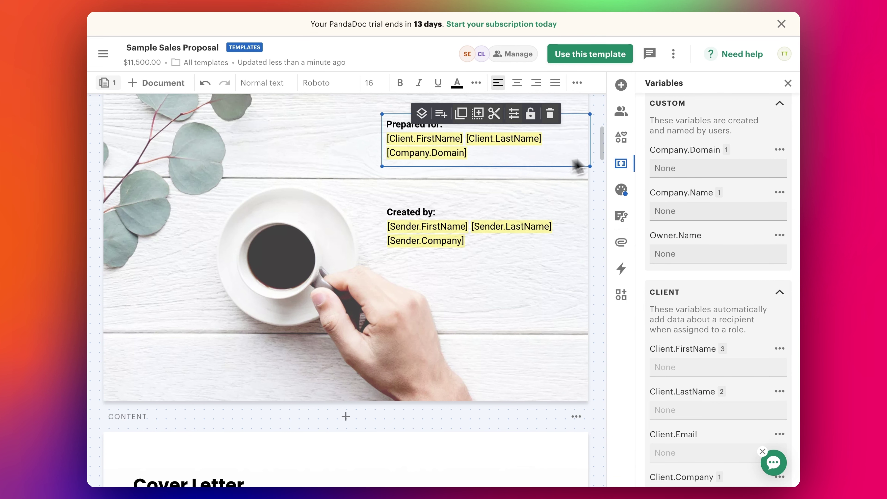
{"action": "key", "text": "super+v"}
- Replace [Client.Company] with [Company.Name] above the client's signature field in the "Agreed and accepted by" section
{"action": "scroll", "coordinate": [440, 238], "scroll_direction": "down", "scroll_amount": 15}
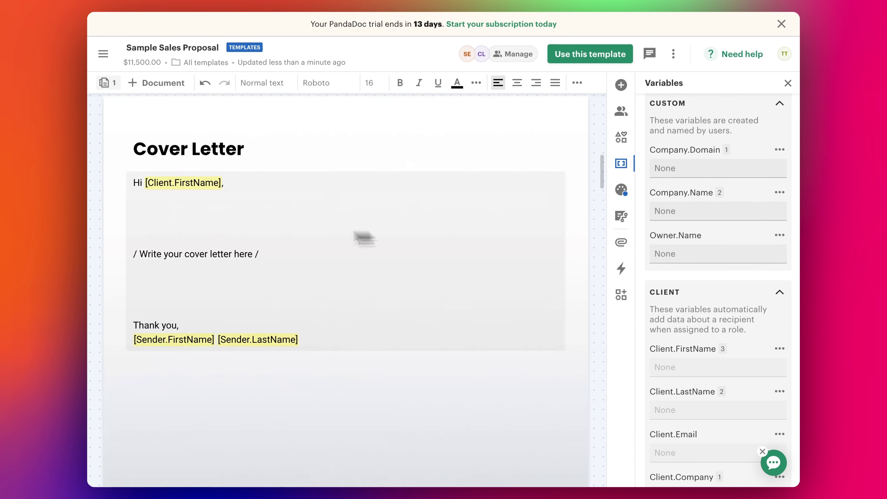
{"action": "scroll", "coordinate": [300, 257], "scroll_direction": "down", "scroll_amount": 3}
{"action": "scroll", "coordinate": [300, 257], "scroll_direction": "down", "scroll_amount": 20}
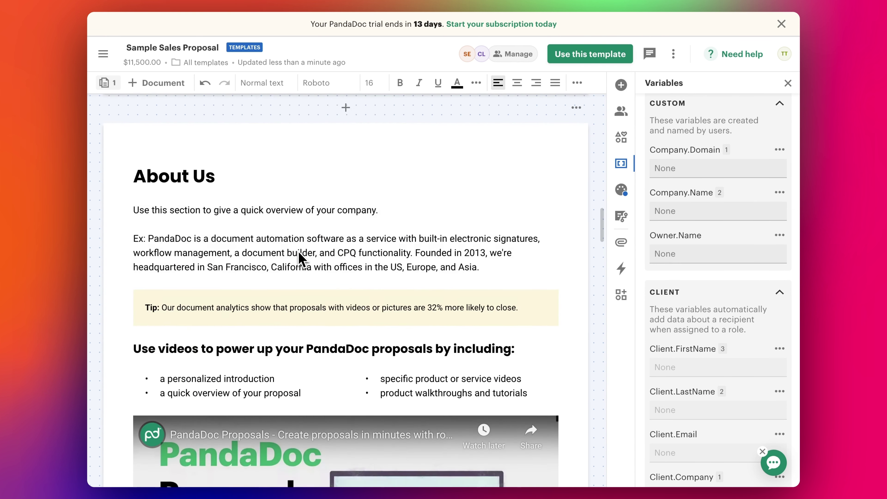
{"action": "scroll", "coordinate": [351, 308], "scroll_direction": "up", "scroll_amount": 10}
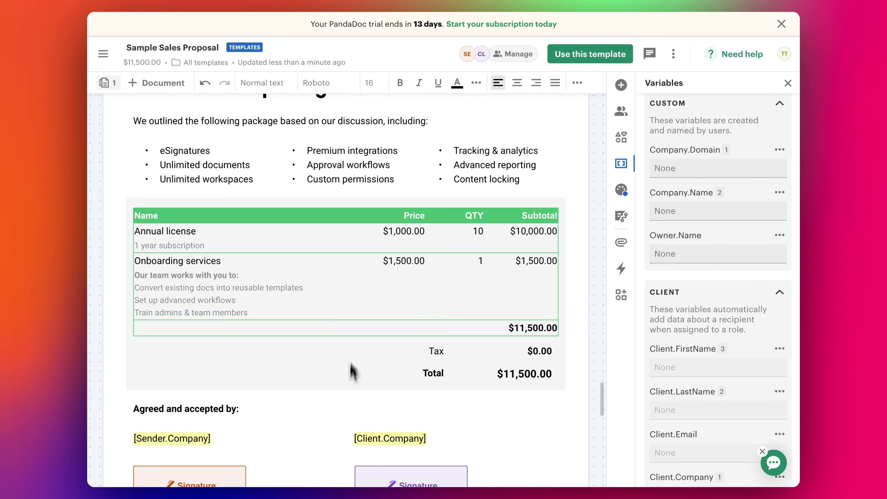
{"action": "scroll", "coordinate": [350, 365], "scroll_direction": "down", "scroll_amount": 5}
{"action": "left_click", "coordinate": [433, 246]}
{"action": "left_click", "coordinate": [430, 250]}
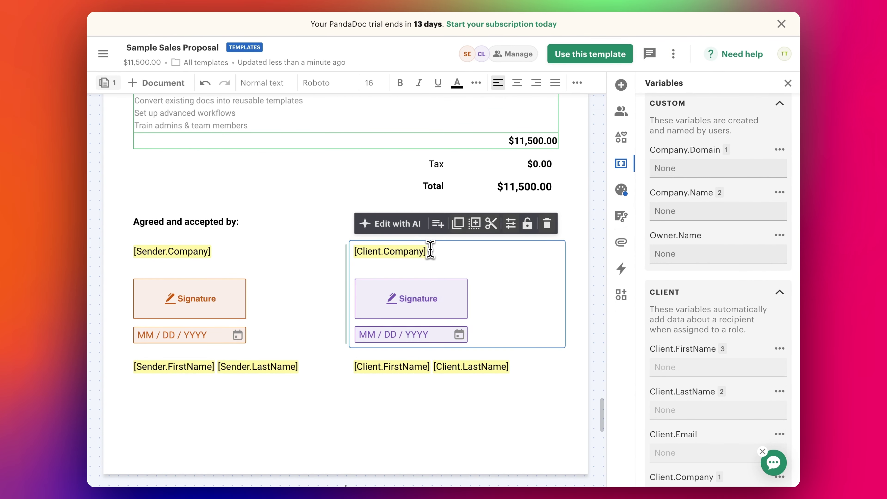
{"action": "key", "text": "BackSpace"}
{"action": "key", "text": "super+v"}
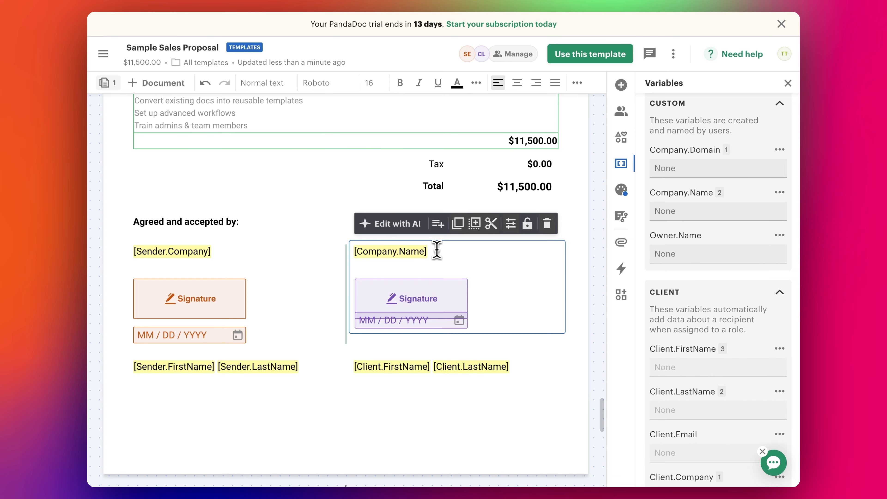
- Look through the template's solution, pricing, signature and customer testimonial pages to check their content and variables
{"action": "scroll", "coordinate": [437, 249], "scroll_direction": "up", "scroll_amount": 6}
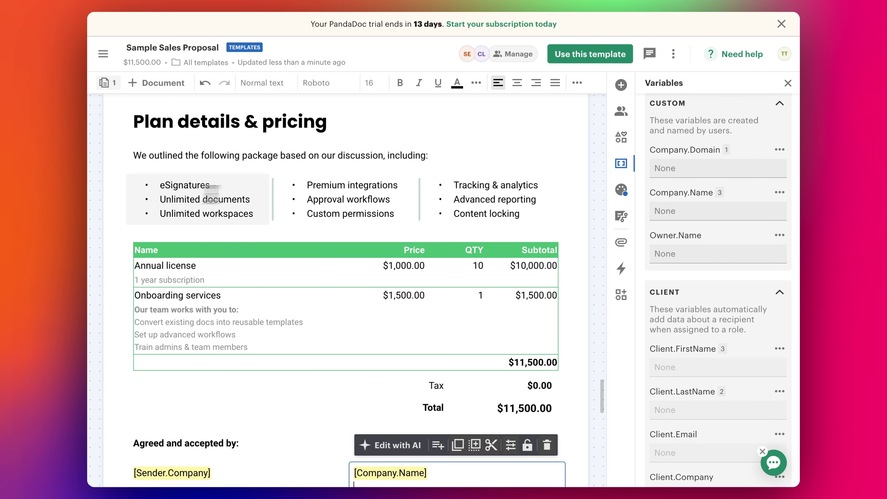
{"action": "scroll", "coordinate": [348, 254], "scroll_direction": "up", "scroll_amount": 3}
{"action": "scroll", "coordinate": [376, 251], "scroll_direction": "down", "scroll_amount": 20}
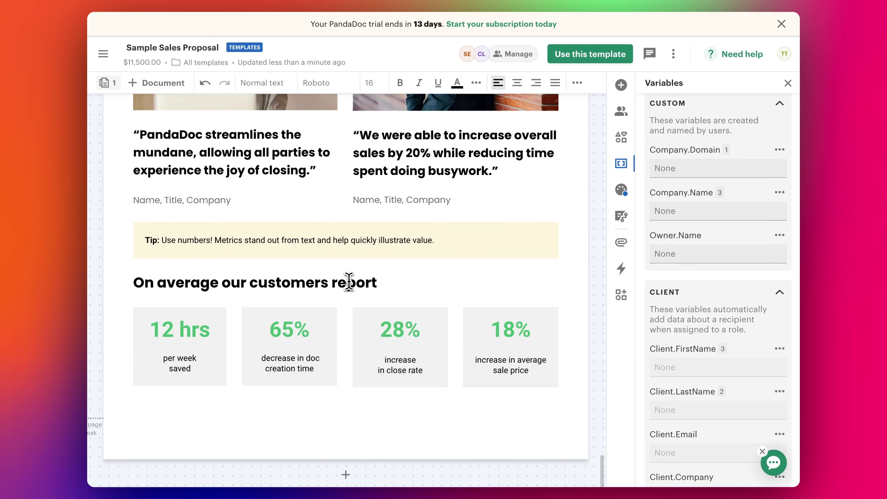
{"action": "scroll", "coordinate": [349, 282], "scroll_direction": "up", "scroll_amount": 20}
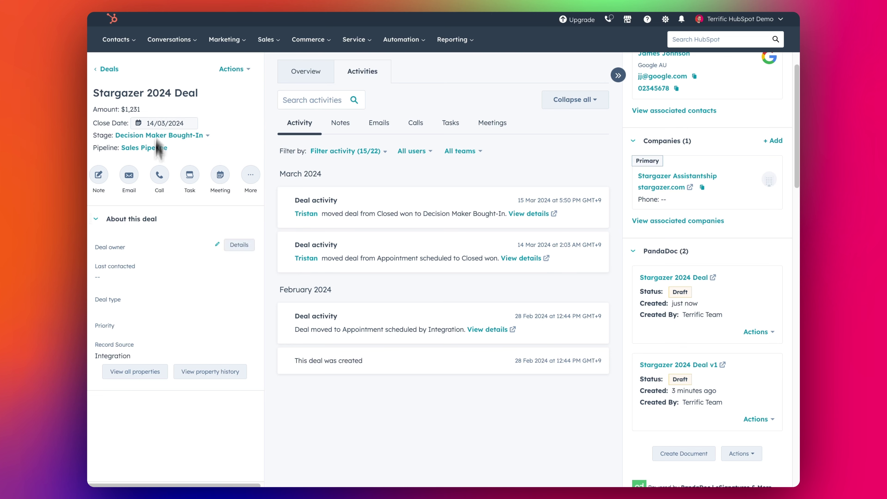
{"action": "scroll", "coordinate": [664, 136], "scroll_direction": "up", "scroll_amount": 2}
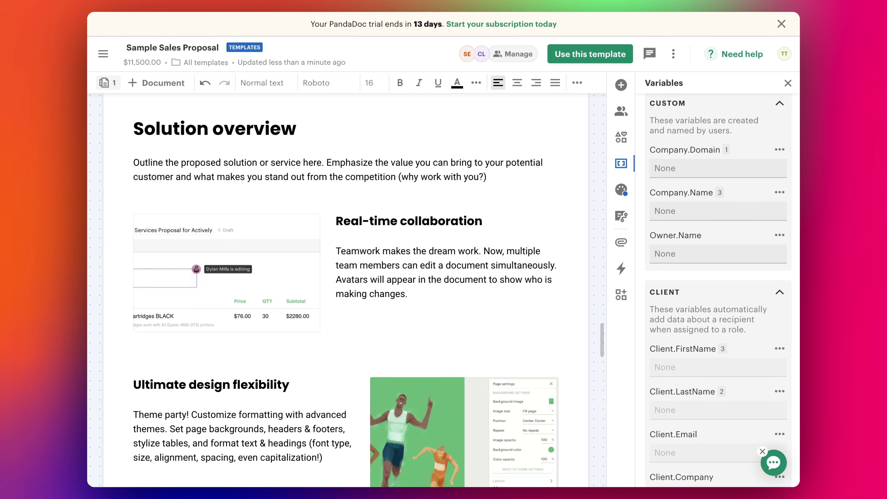
{"action": "scroll", "coordinate": [364, 334], "scroll_direction": "down", "scroll_amount": 15}
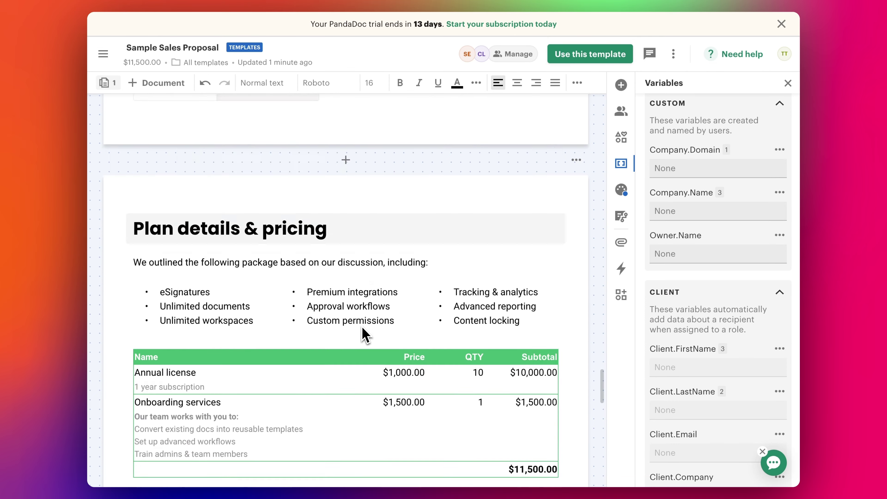
{"action": "scroll", "coordinate": [363, 334], "scroll_direction": "down", "scroll_amount": 3}
{"action": "scroll", "coordinate": [349, 314], "scroll_direction": "down", "scroll_amount": 7}
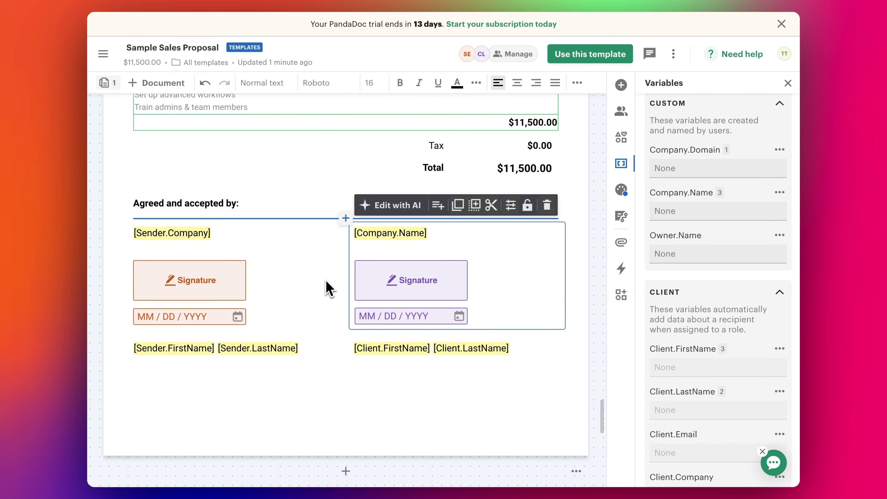
{"action": "scroll", "coordinate": [330, 285], "scroll_direction": "down", "scroll_amount": 10}
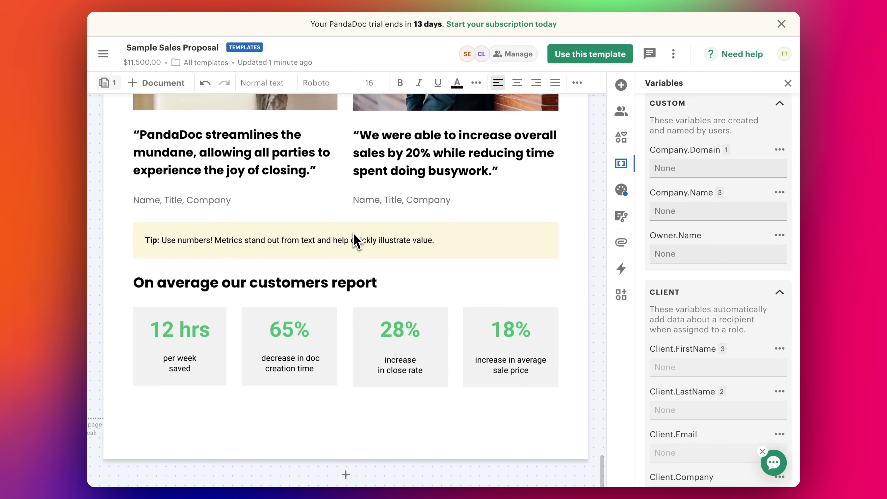
{"action": "scroll", "coordinate": [354, 238], "scroll_direction": "up", "scroll_amount": 10}
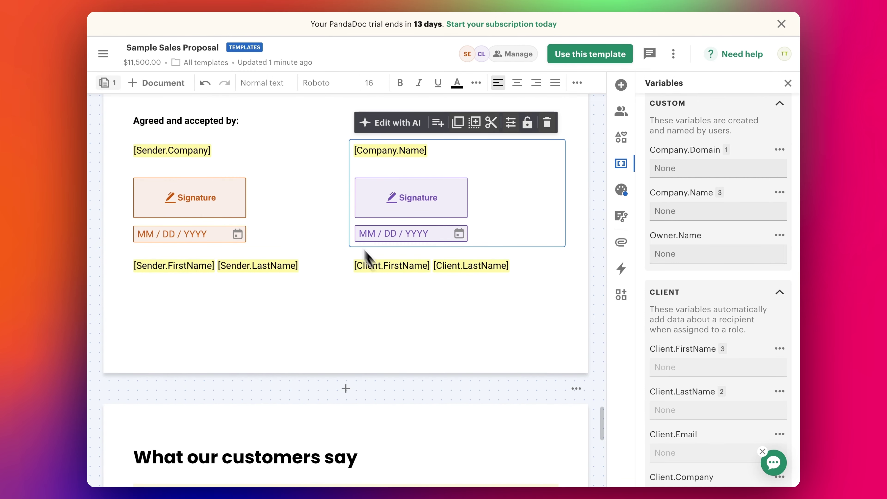
{"action": "scroll", "coordinate": [367, 257], "scroll_direction": "up", "scroll_amount": 10}
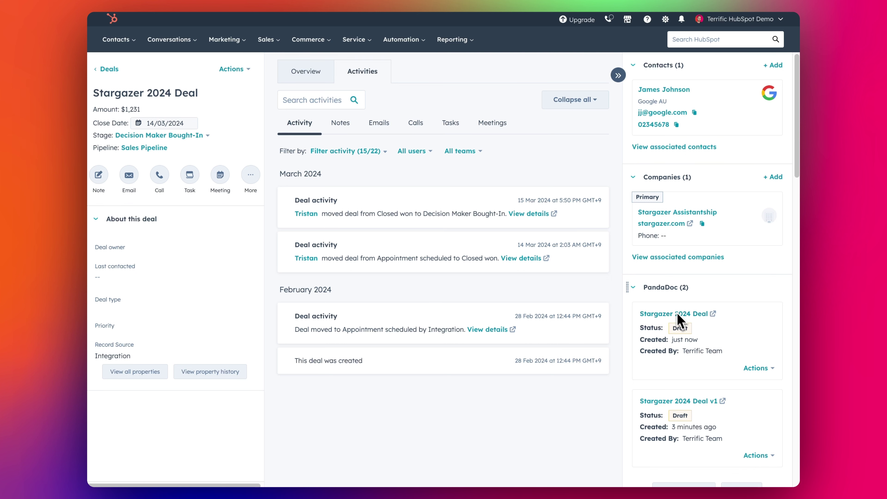
- On the Stargazer 2024 Deal record in HubSpot, review the associated company and linked PandaDoc documents
{"action": "left_click", "coordinate": [752, 370]}
{"action": "scroll", "coordinate": [666, 358], "scroll_direction": "down", "scroll_amount": 2}
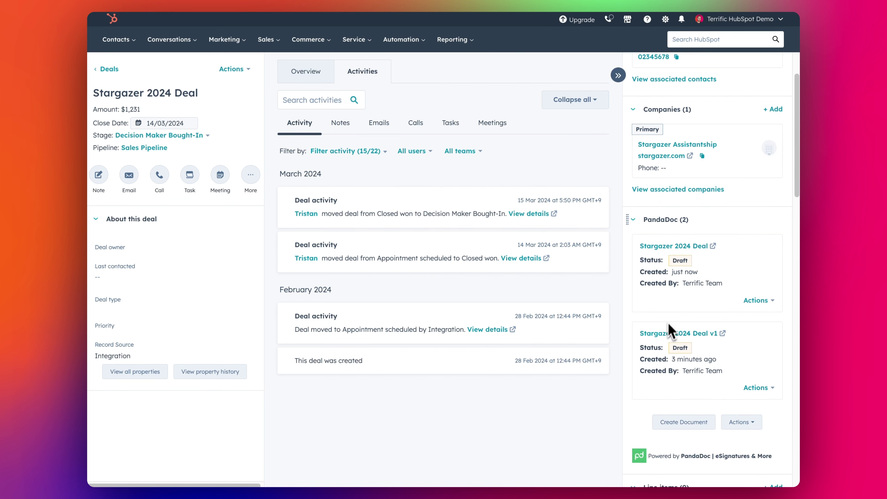
{"action": "scroll", "coordinate": [677, 282], "scroll_direction": "up", "scroll_amount": 1}
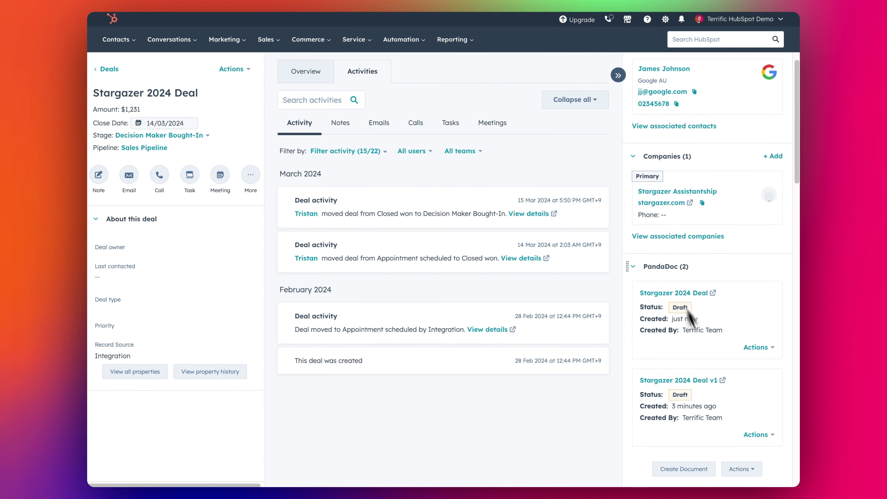
{"action": "scroll", "coordinate": [687, 308], "scroll_direction": "down", "scroll_amount": 1}
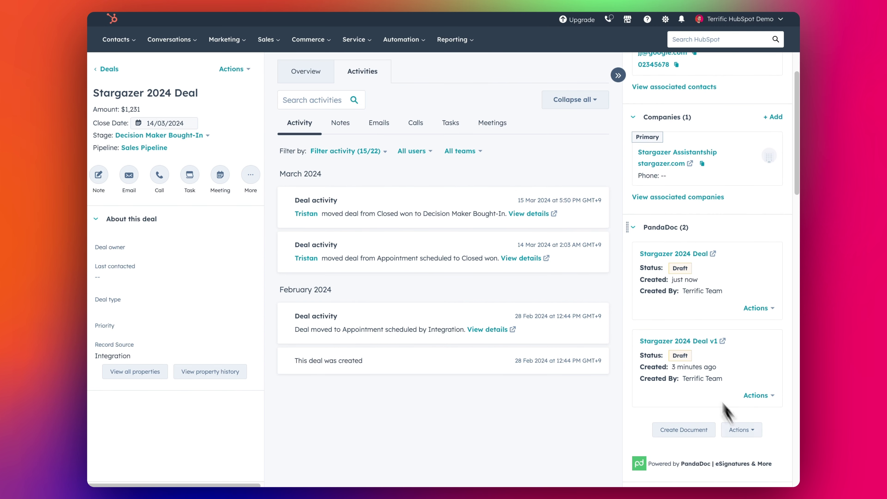